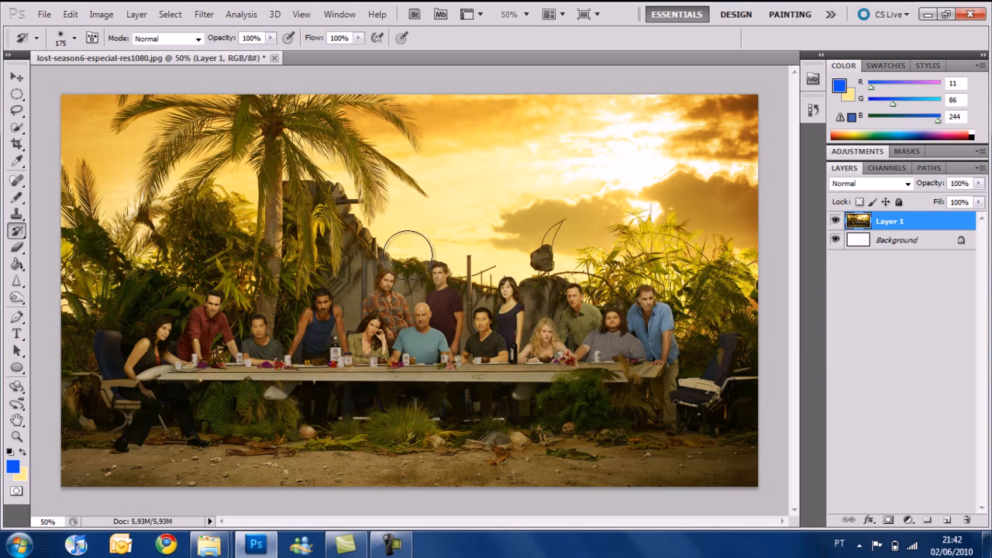
Try moving and resizing Layer 1 with the Move tool's transform controls, leaving the layer as it was.
{"action": "left_click", "coordinate": [16, 78]}
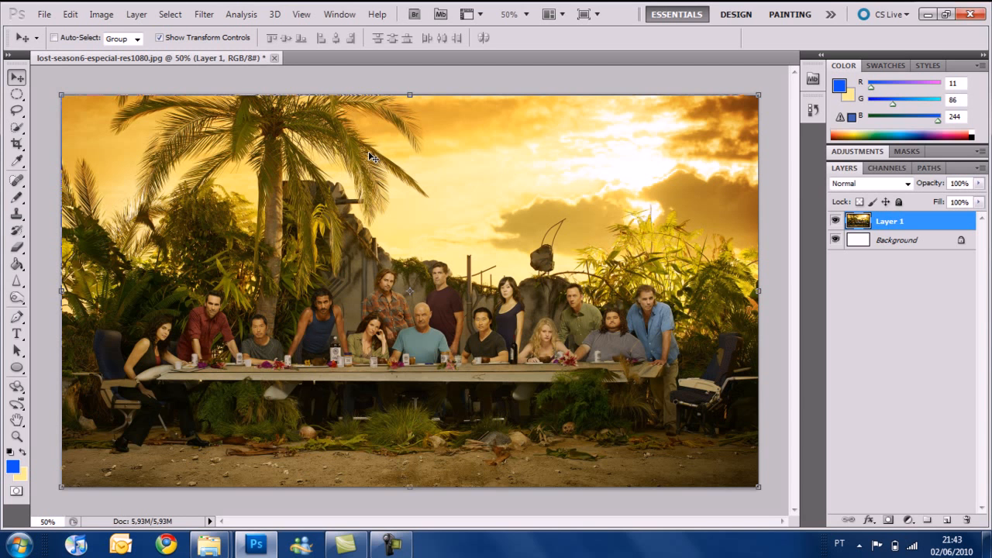
{"action": "mouse_move", "coordinate": [364, 233]}
{"action": "left_mouse_down"}
{"action": "mouse_move", "coordinate": [344, 262]}
{"action": "mouse_move", "coordinate": [363, 214]}
{"action": "mouse_move", "coordinate": [391, 232]}
{"action": "mouse_move", "coordinate": [367, 249]}
{"action": "mouse_move", "coordinate": [357, 235]}
{"action": "mouse_move", "coordinate": [386, 234]}
{"action": "mouse_move", "coordinate": [367, 235]}
{"action": "mouse_move", "coordinate": [357, 261]}
{"action": "mouse_move", "coordinate": [358, 227]}
{"action": "left_mouse_up"}
{"action": "mouse_move", "coordinate": [764, 95]}
{"action": "left_mouse_down"}
{"action": "mouse_move", "coordinate": [476, 264]}
{"action": "mouse_move", "coordinate": [572, 283]}
{"action": "mouse_move", "coordinate": [759, 274]}
{"action": "mouse_move", "coordinate": [742, 165]}
{"action": "mouse_move", "coordinate": [760, 96]}
{"action": "left_mouse_up"}
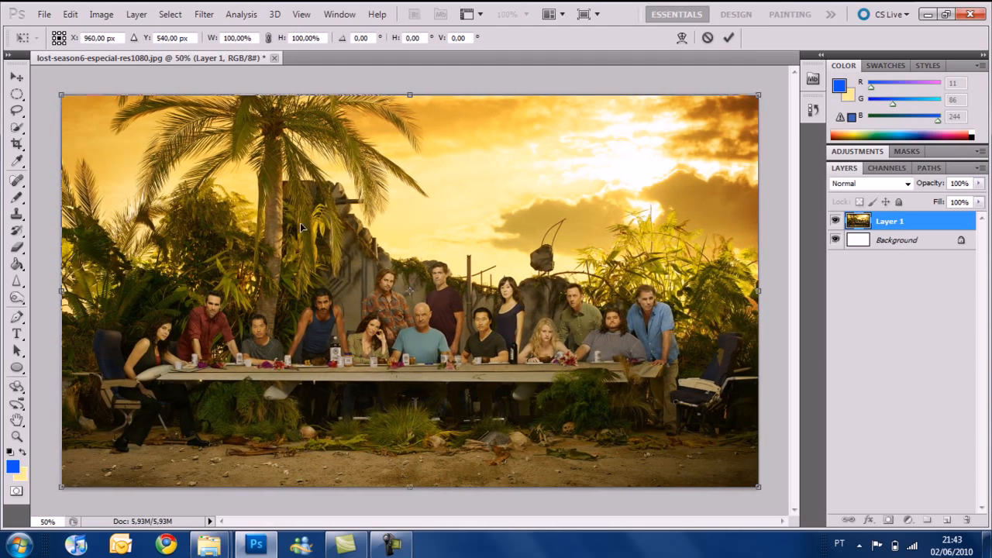
Make a rectangular marquee selection around the dark-haired man standing at the centre and try painting blue inside it with the Brush.
{"action": "left_click", "coordinate": [22, 93]}
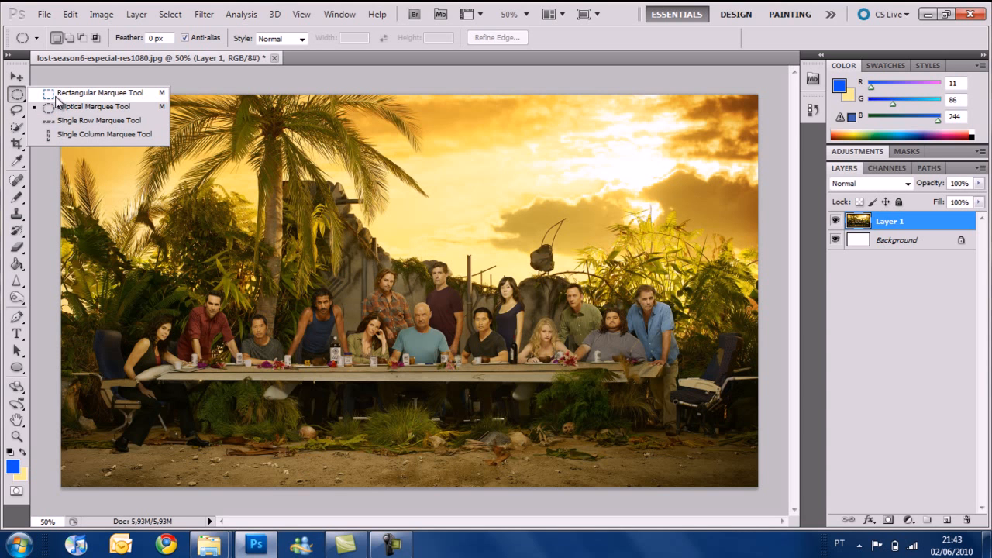
{"action": "left_click", "coordinate": [59, 93]}
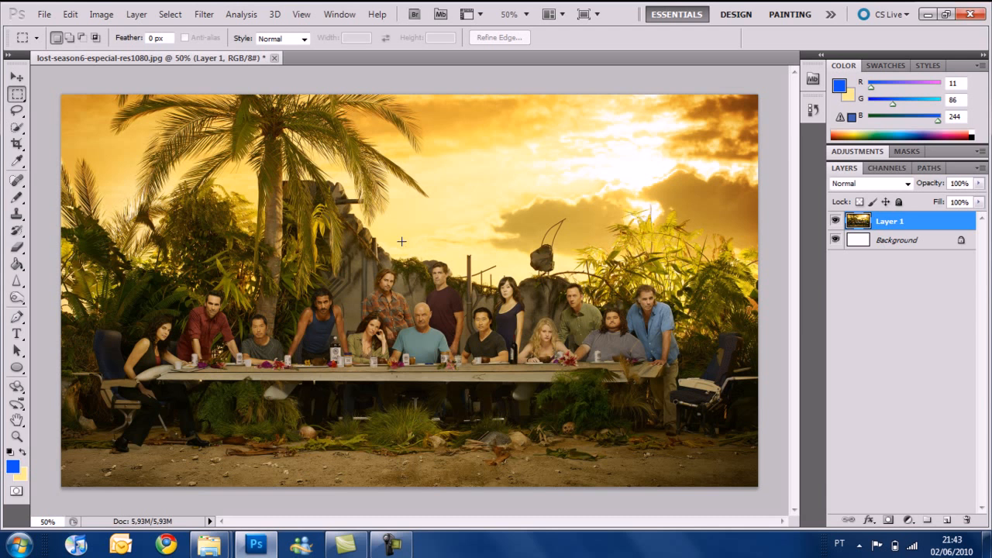
{"action": "left_click_drag", "start_coordinate": [473, 307], "coordinate": [477, 307]}
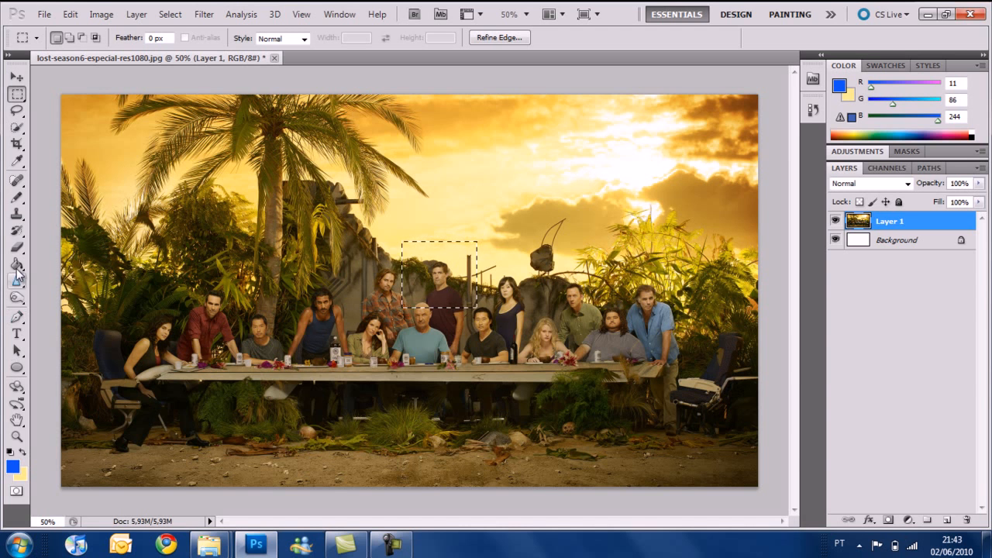
{"action": "right_click", "coordinate": [16, 200]}
{"action": "left_click", "coordinate": [38, 199]}
{"action": "mouse_move", "coordinate": [414, 263]}
{"action": "left_mouse_down"}
{"action": "mouse_move", "coordinate": [509, 248]}
{"action": "mouse_move", "coordinate": [431, 275]}
{"action": "mouse_move", "coordinate": [470, 289]}
{"action": "mouse_move", "coordinate": [404, 306]}
{"action": "mouse_move", "coordinate": [484, 296]}
{"action": "left_mouse_up"}
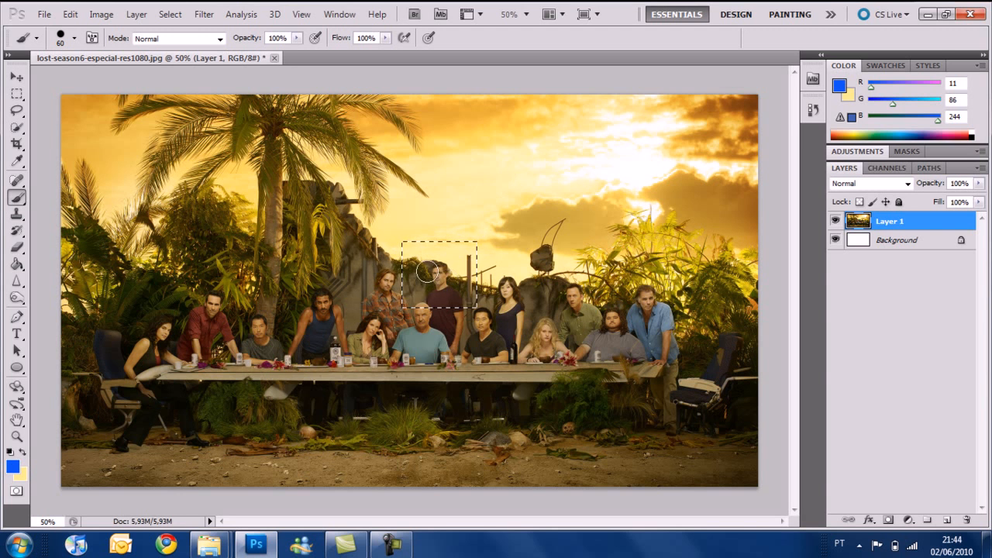
Outline the rightmost man in the light blue shirt with a freehand Lasso selection and paint it blue with the Brush.
{"action": "left_click", "coordinate": [16, 110]}
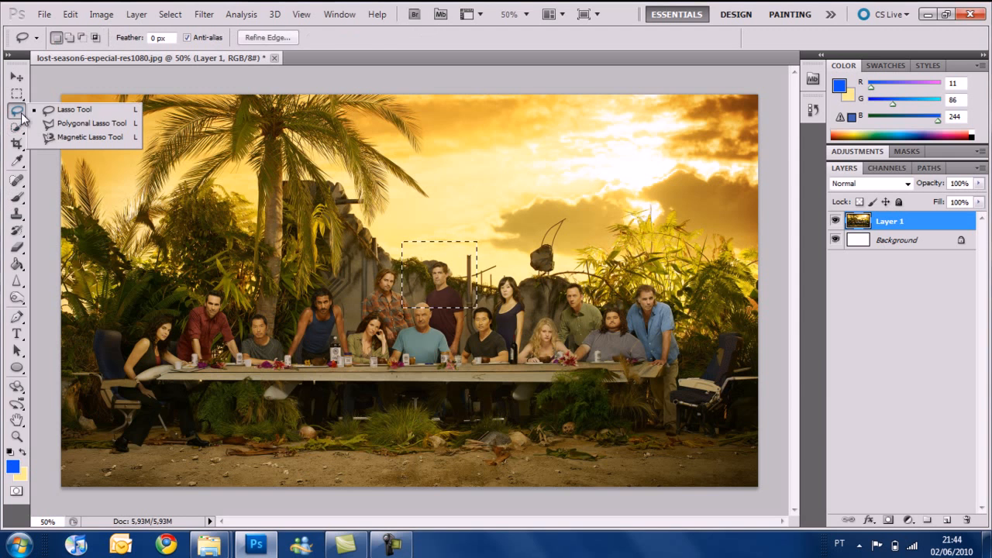
{"action": "left_click", "coordinate": [74, 111]}
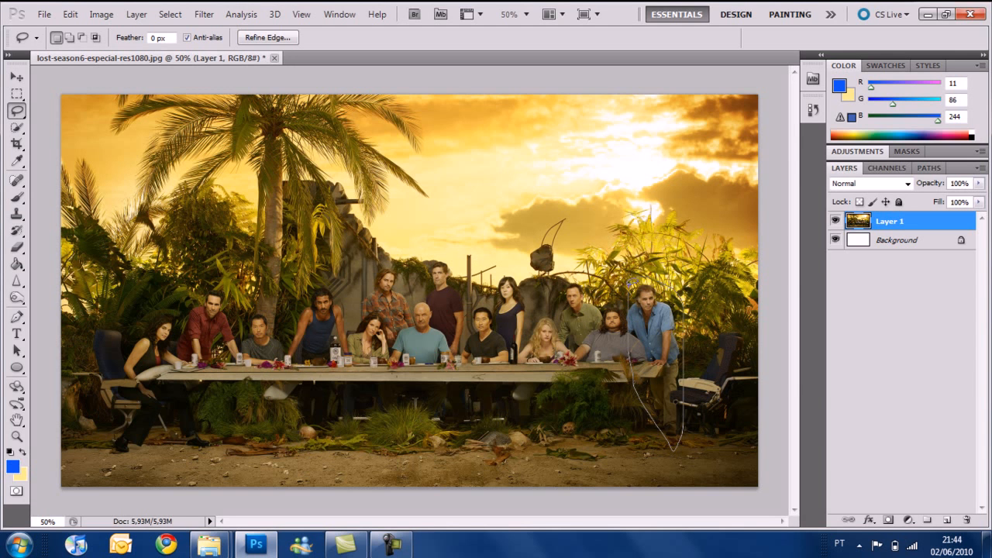
{"action": "left_click_drag", "start_coordinate": [682, 335], "coordinate": [629, 285]}
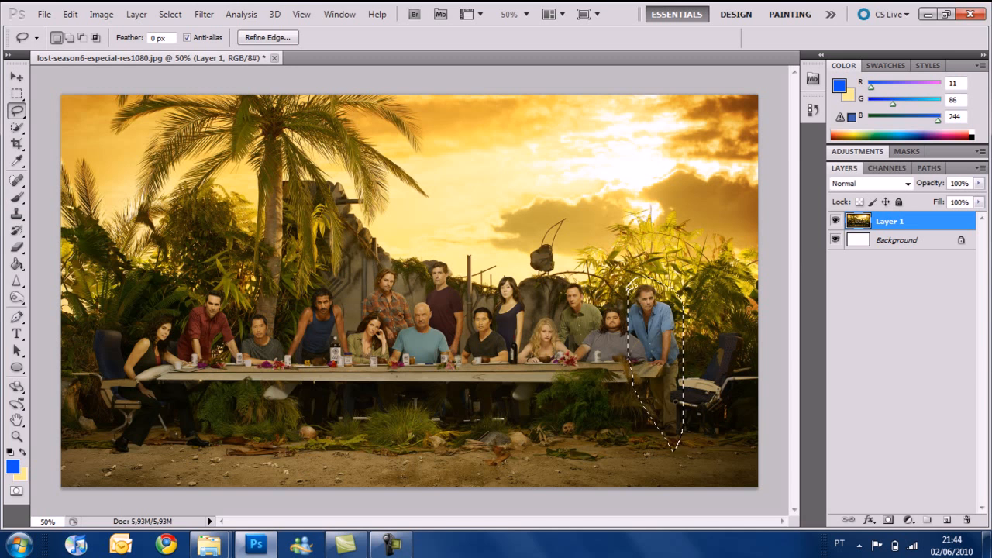
{"action": "left_click", "coordinate": [651, 335]}
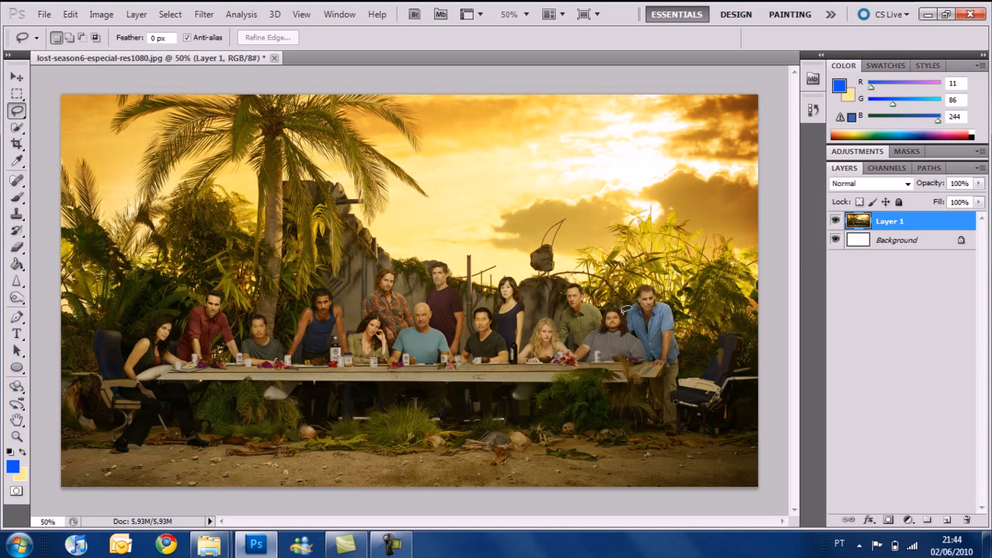
{"action": "left_click_drag", "start_coordinate": [626, 304], "coordinate": [673, 265]}
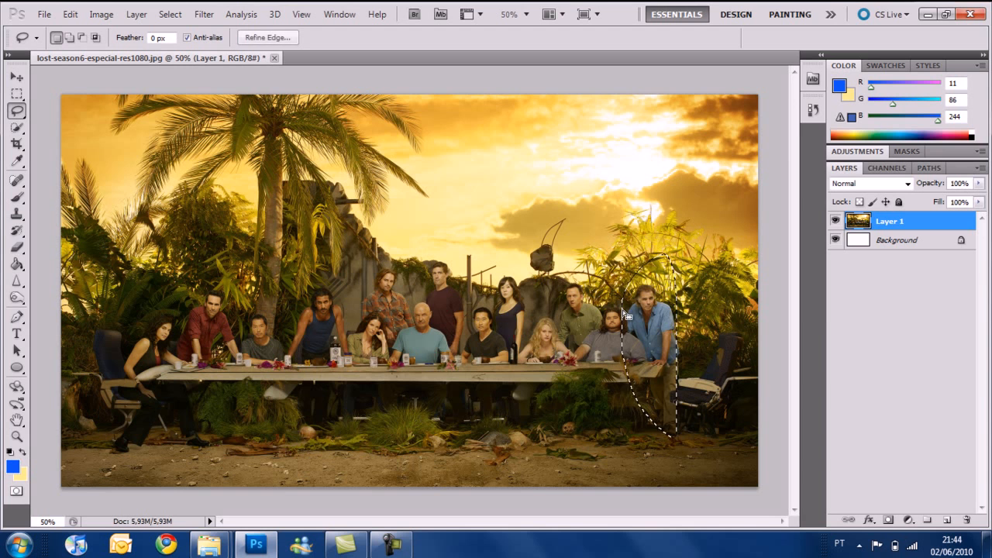
{"action": "left_click", "coordinate": [16, 197]}
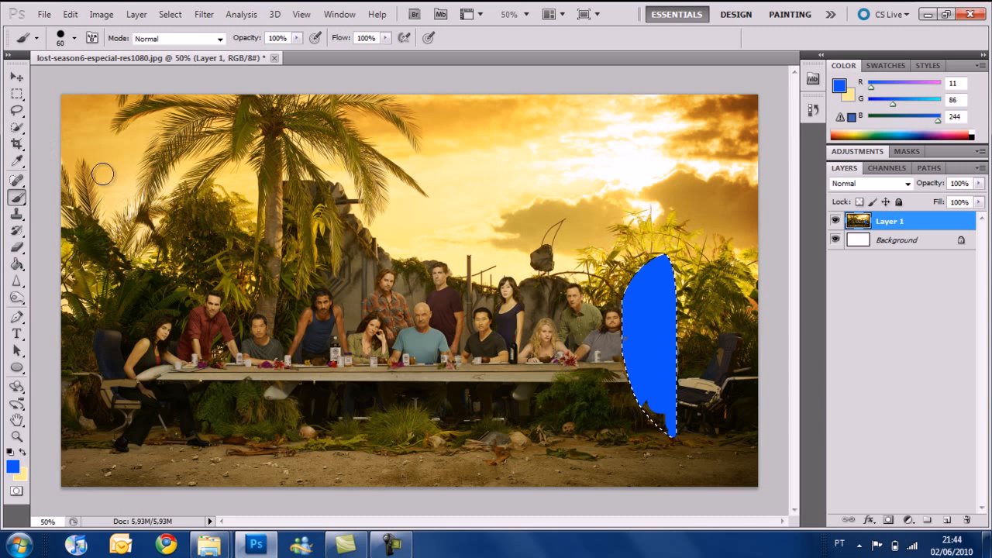
Select a patch of the bright sky beside the palm with the Magic Wand at tolerance 10.
{"action": "mouse_move", "coordinate": [15, 131]}
{"action": "left_mouse_down"}
{"action": "mouse_move", "coordinate": [70, 131]}
{"action": "mouse_move", "coordinate": [73, 142]}
{"action": "left_mouse_up"}
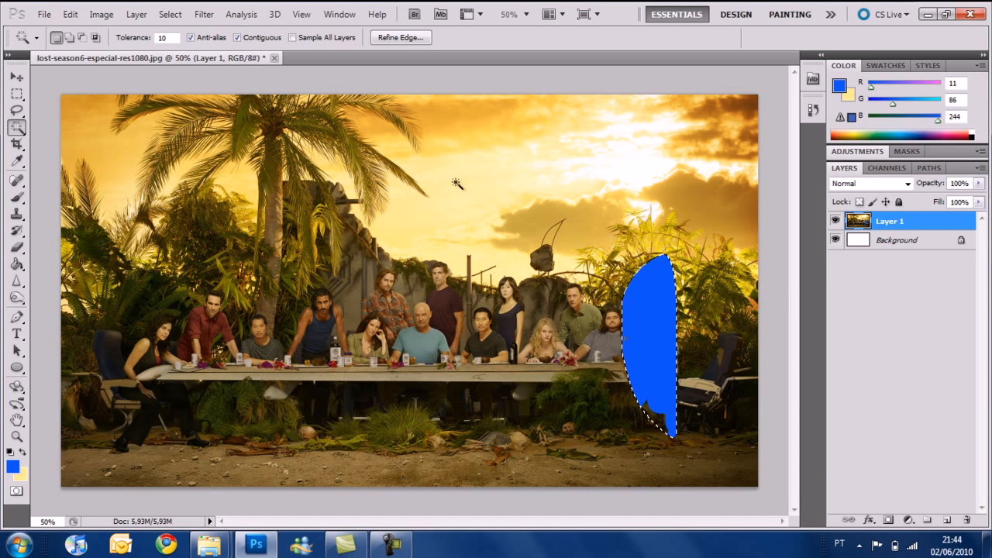
{"action": "left_click", "coordinate": [479, 186]}
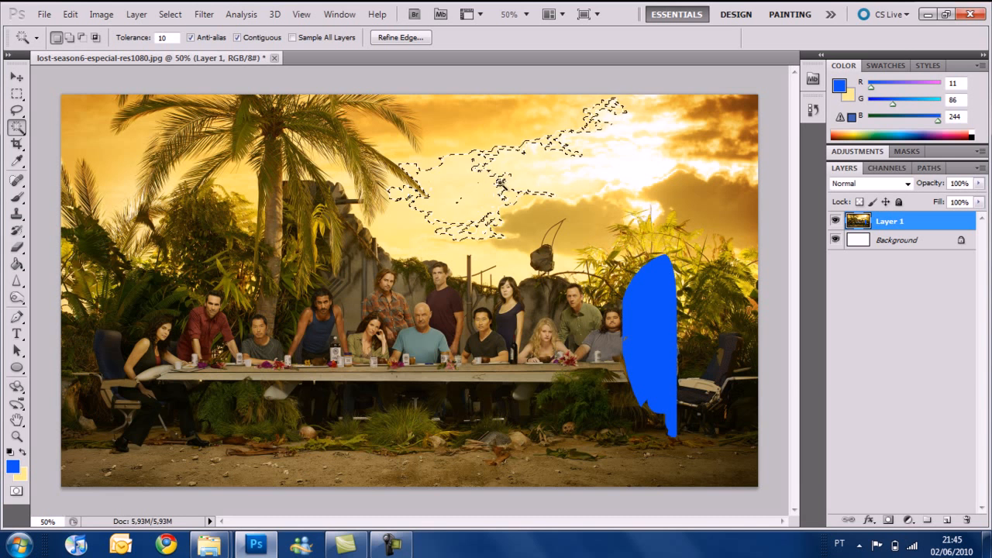
{"action": "left_click", "coordinate": [479, 187]}
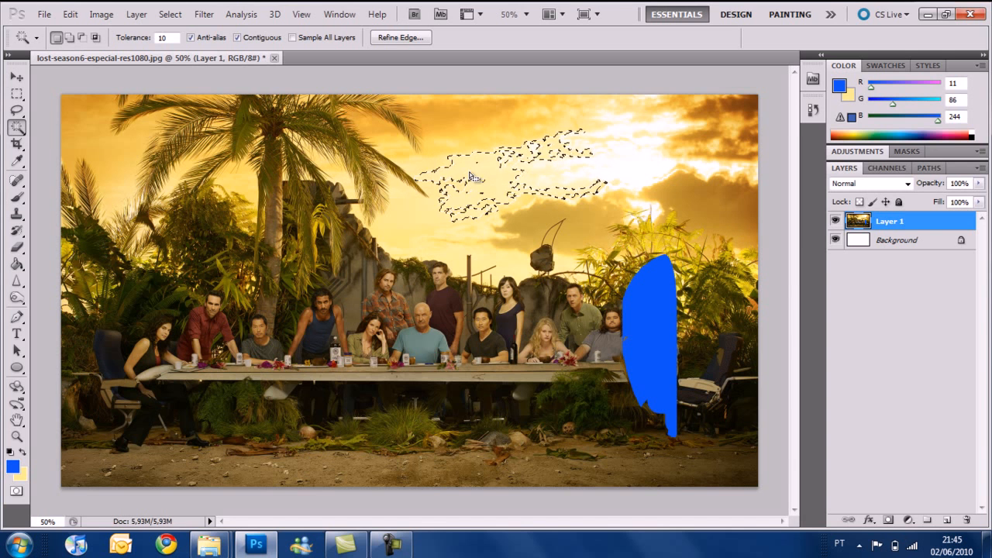
Set the Magic Wand tolerance to 50 and select the bright central sky, followed by the sky left of the palm.
{"action": "left_click", "coordinate": [155, 38]}
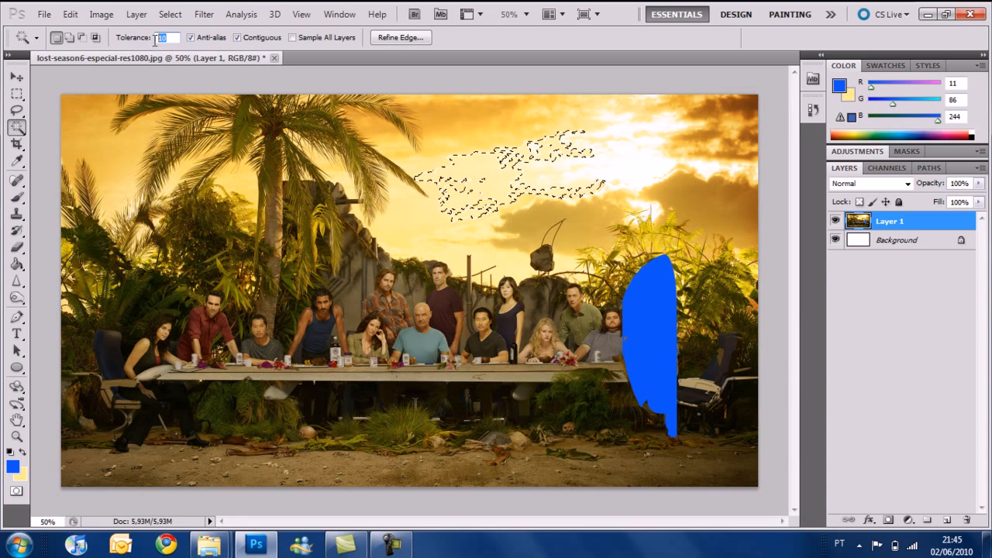
{"action": "left_click_drag", "start_coordinate": [168, 38], "coordinate": [163, 40]}
{"action": "type", "text": "50"}
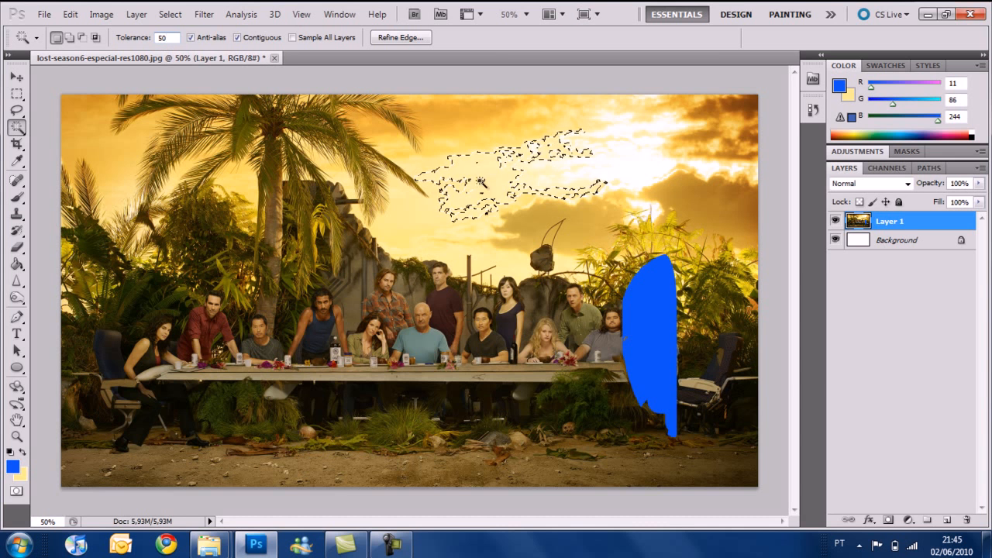
{"action": "left_click", "coordinate": [457, 190]}
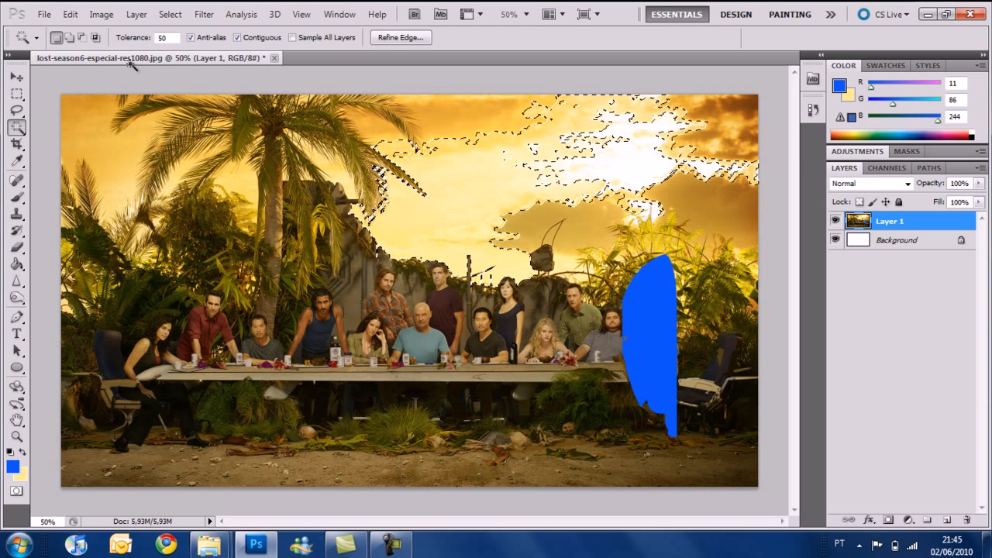
{"action": "left_click", "coordinate": [113, 152]}
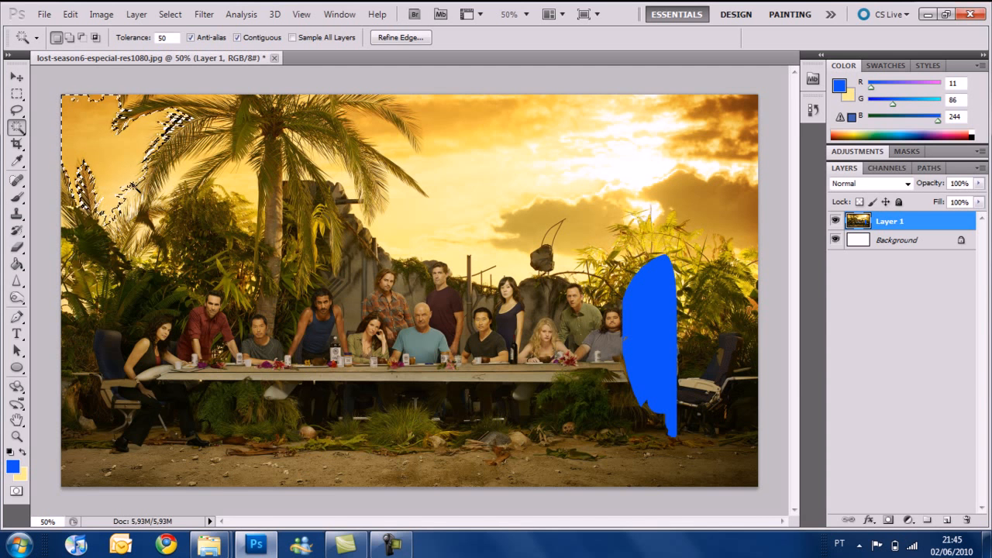
Add the ground and the area beneath the table to the selection with the Quick Selection tool.
{"action": "right_click", "coordinate": [16, 126]}
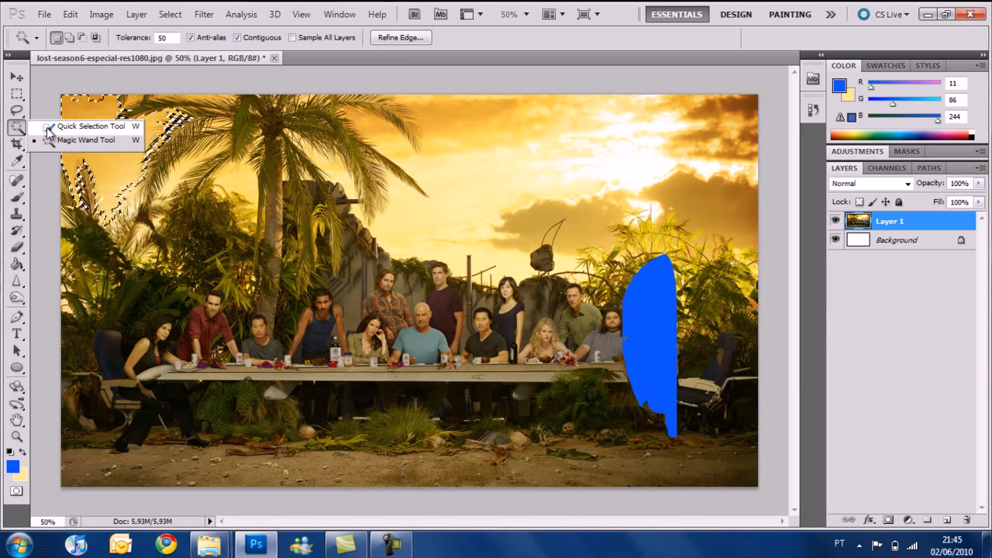
{"action": "left_click", "coordinate": [85, 124]}
{"action": "left_click", "coordinate": [78, 37]}
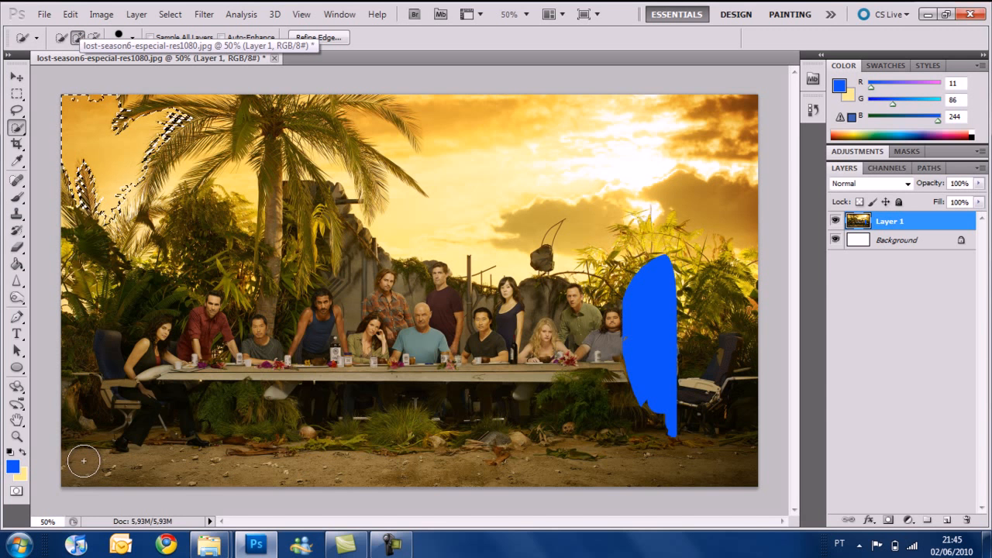
{"action": "left_click_drag", "start_coordinate": [84, 460], "coordinate": [664, 451]}
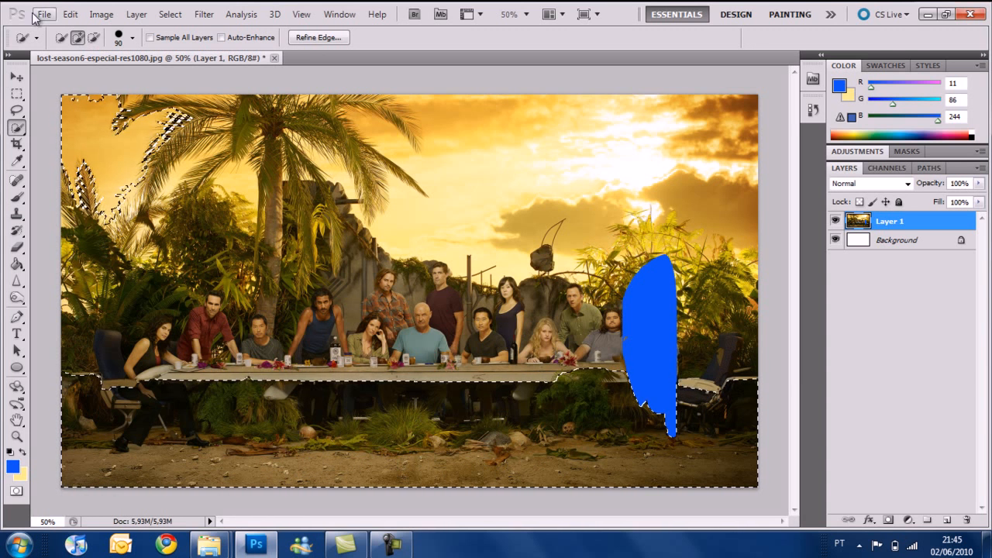
Subtract the ground areas from the Quick Selection and clear the whole selection.
{"action": "left_click", "coordinate": [94, 38]}
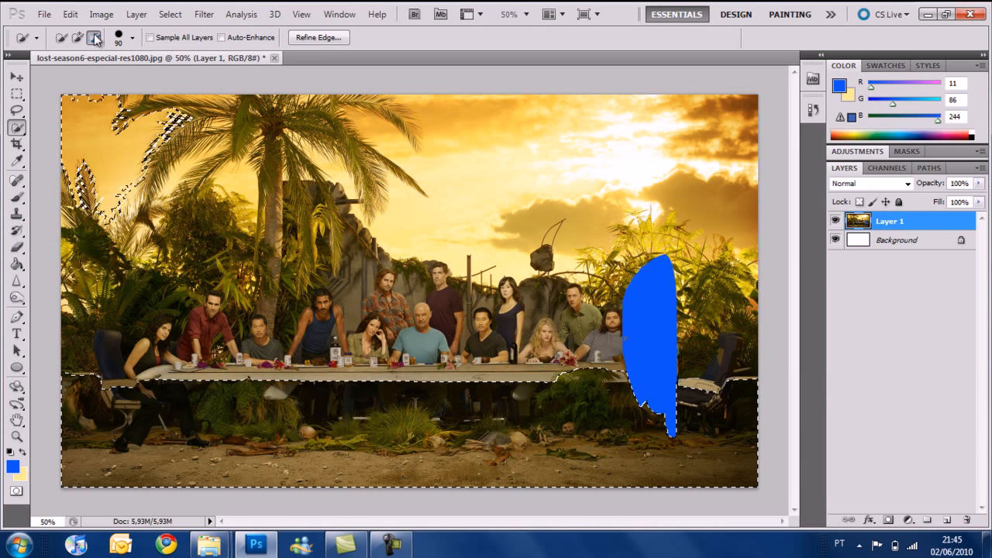
{"action": "mouse_move", "coordinate": [609, 366]}
{"action": "left_mouse_down"}
{"action": "mouse_move", "coordinate": [713, 365]}
{"action": "mouse_move", "coordinate": [733, 394]}
{"action": "mouse_move", "coordinate": [729, 449]}
{"action": "left_mouse_up"}
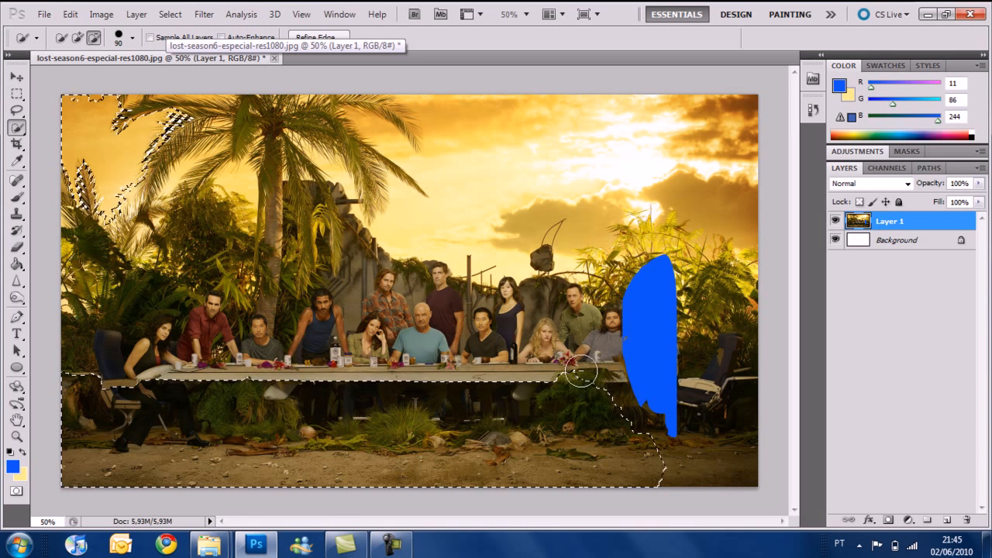
{"action": "mouse_move", "coordinate": [68, 412]}
{"action": "left_mouse_down"}
{"action": "mouse_move", "coordinate": [381, 437]}
{"action": "mouse_move", "coordinate": [608, 436]}
{"action": "left_mouse_up"}
{"action": "left_click", "coordinate": [18, 113]}
{"action": "key", "text": "ctrl+d"}
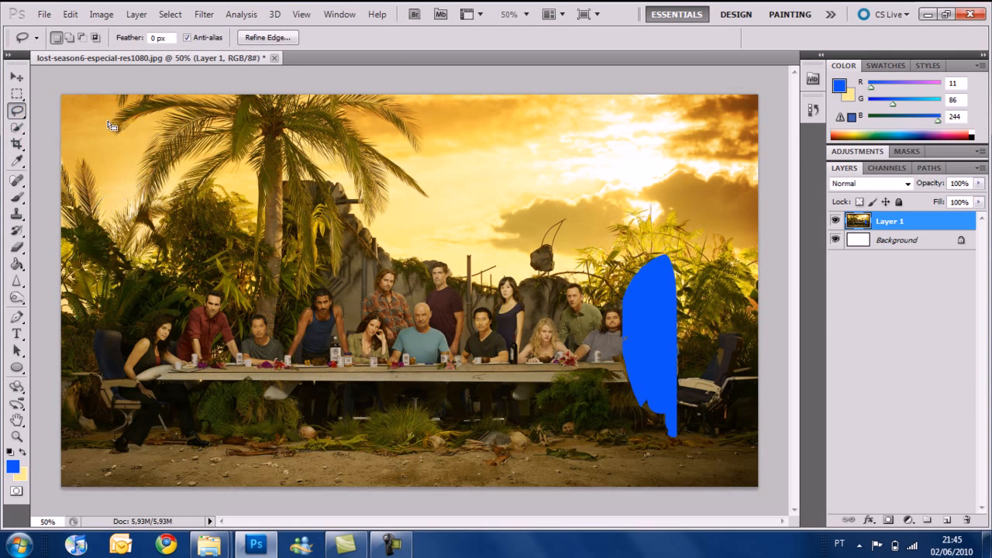
{"action": "left_click", "coordinate": [16, 128]}
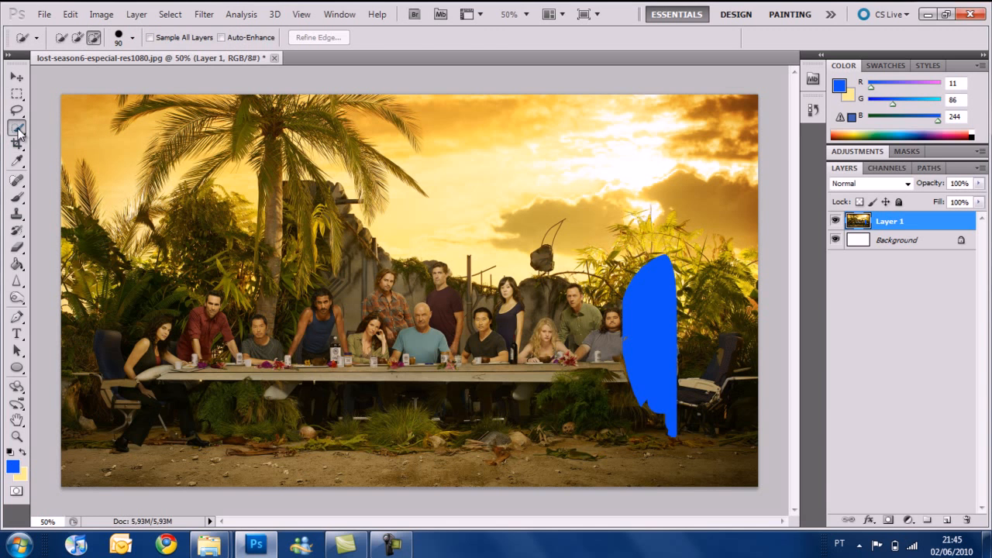
{"action": "left_click", "coordinate": [17, 144]}
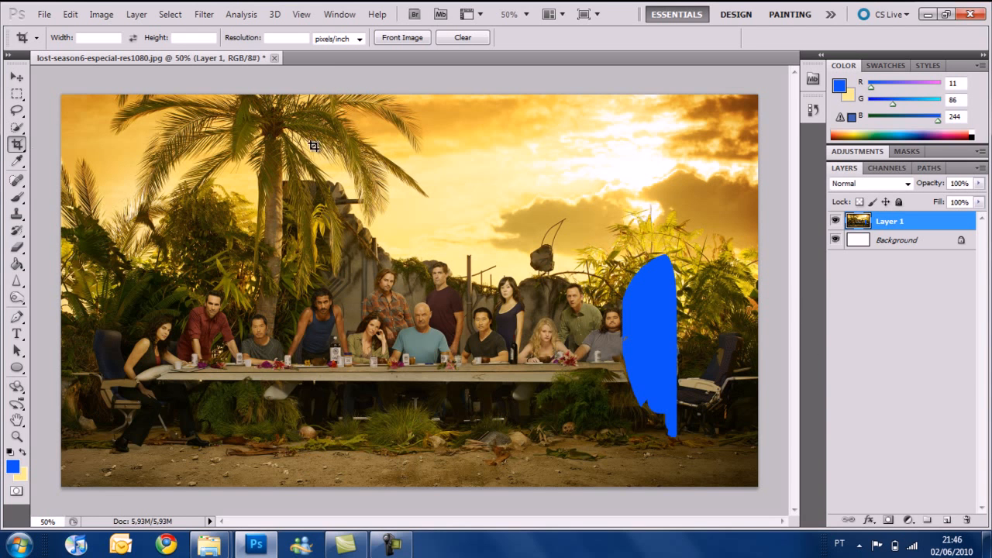
Sample the pale yellow sky just right of the palm as the foreground colour with the Eyedropper.
{"action": "left_click", "coordinate": [17, 160]}
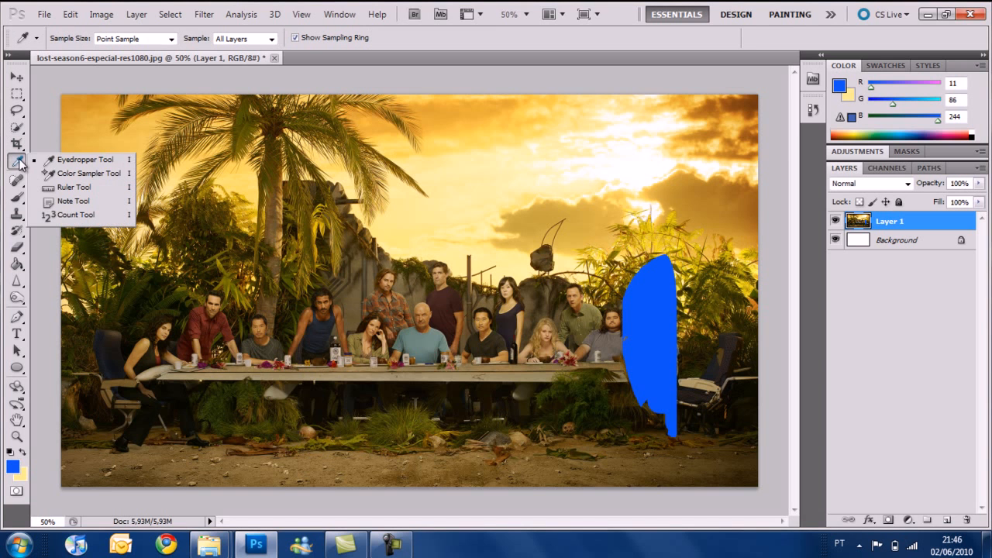
{"action": "left_click", "coordinate": [65, 162]}
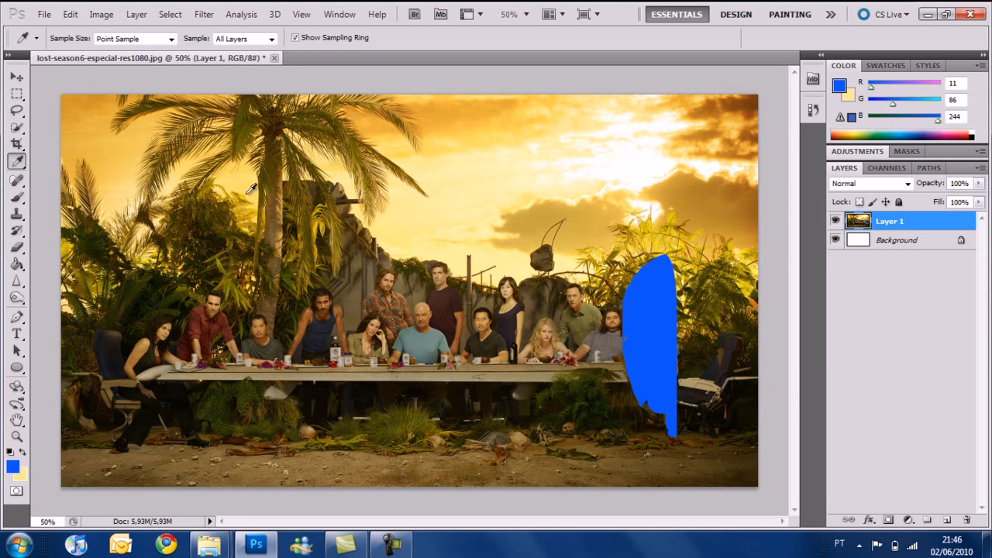
{"action": "left_click", "coordinate": [416, 212]}
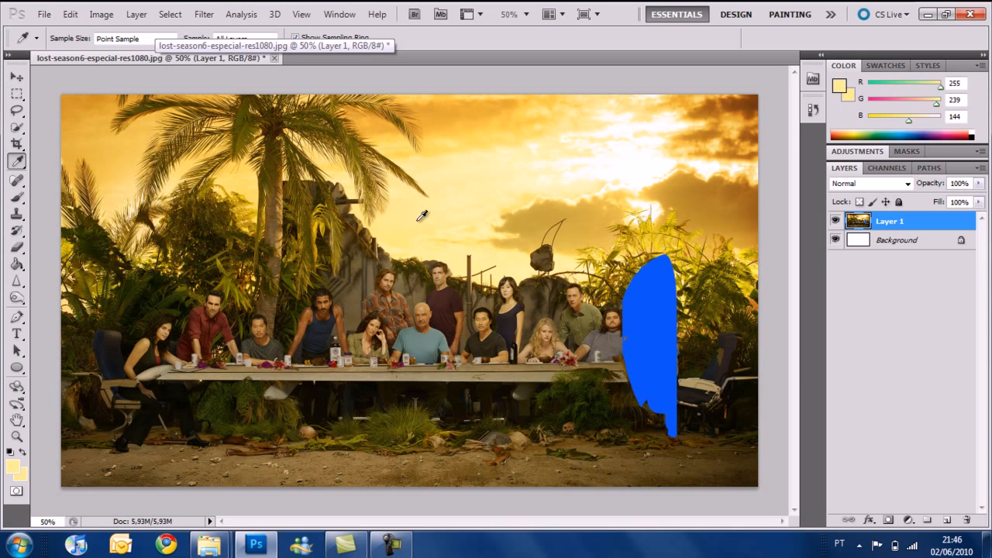
Set the Eyedropper sample size to 101 by 101 Average and sample the bright central sky as the foreground colour.
{"action": "left_click", "coordinate": [171, 39]}
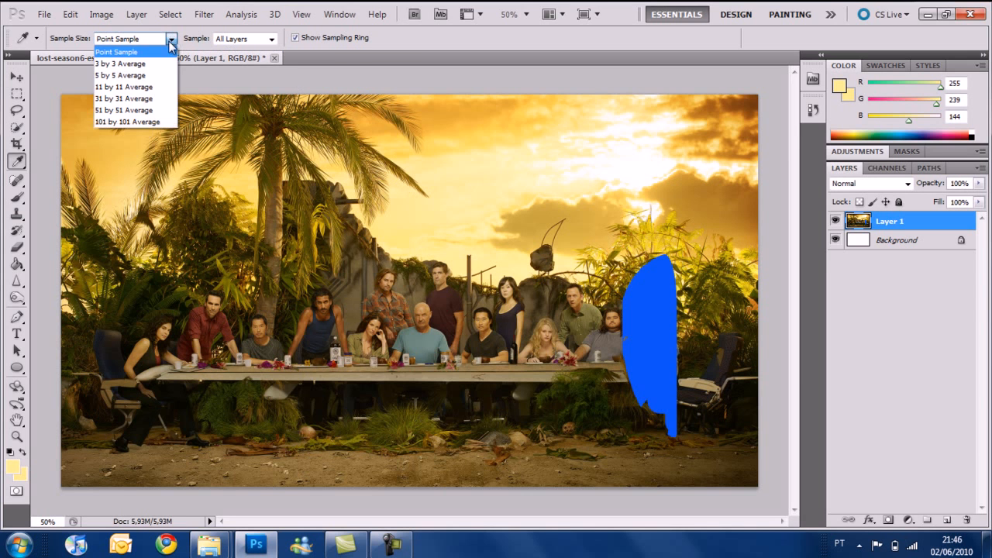
{"action": "left_click", "coordinate": [114, 121]}
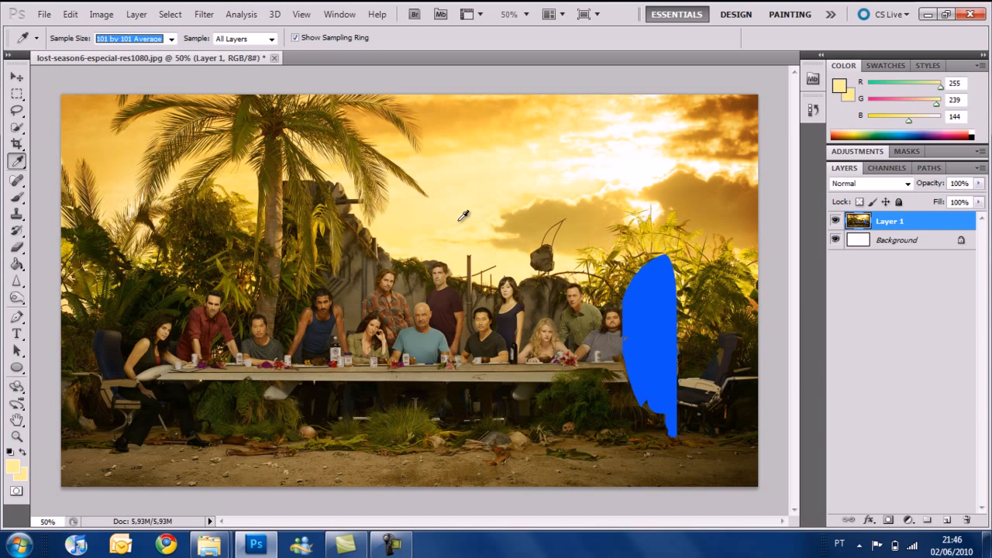
{"action": "left_click", "coordinate": [454, 186]}
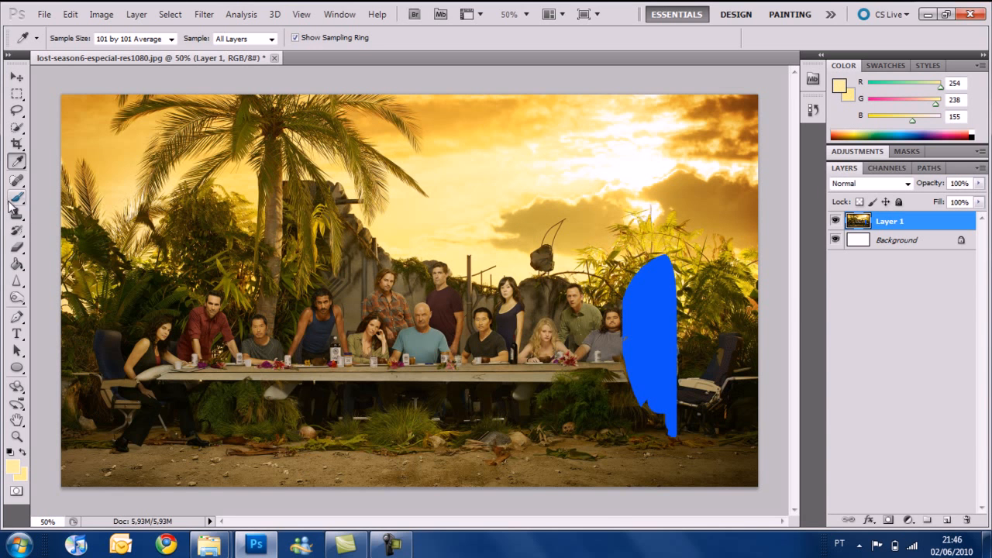
{"action": "left_click", "coordinate": [20, 181]}
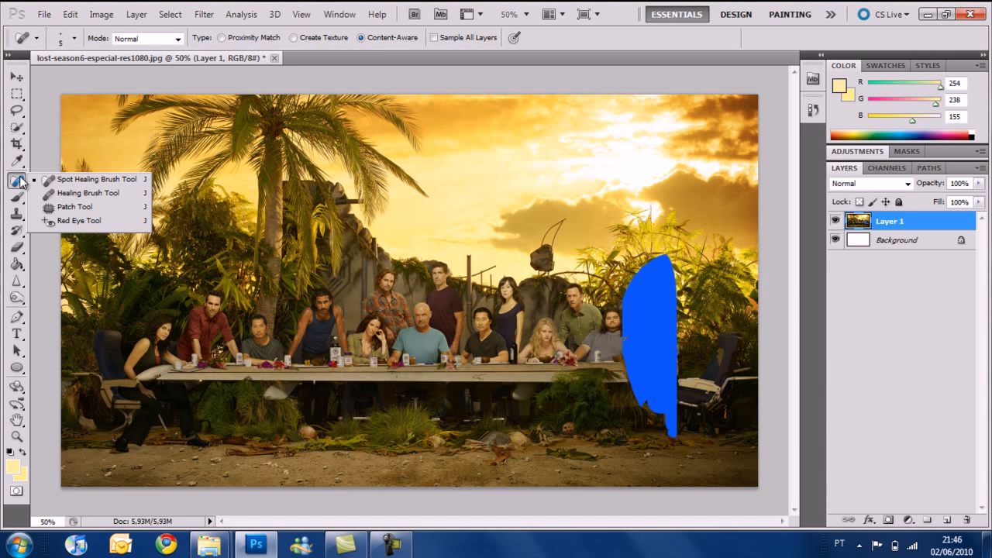
{"action": "left_click", "coordinate": [48, 157]}
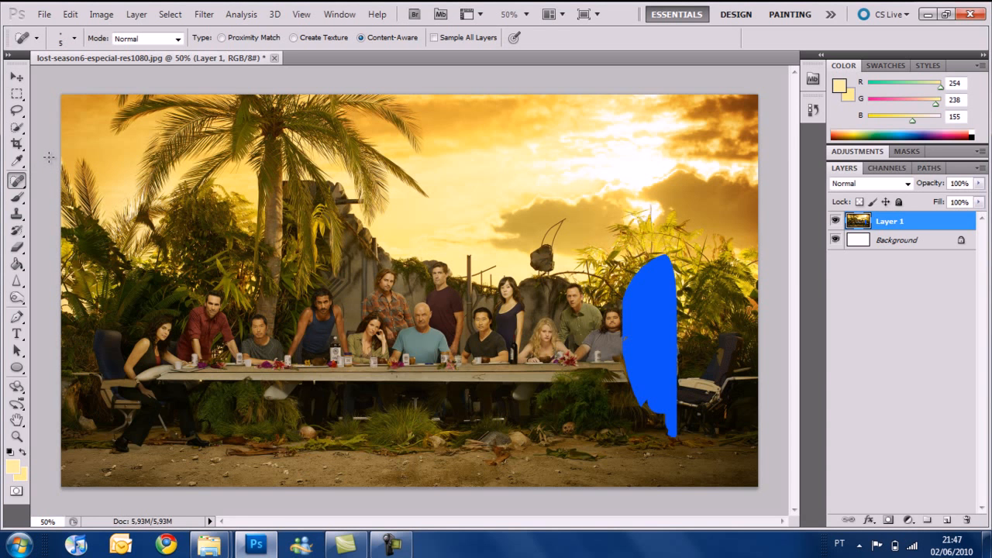
Paint pale yellow strokes over the central sky and clouds with the Brush at size 60.
{"action": "left_click", "coordinate": [17, 197]}
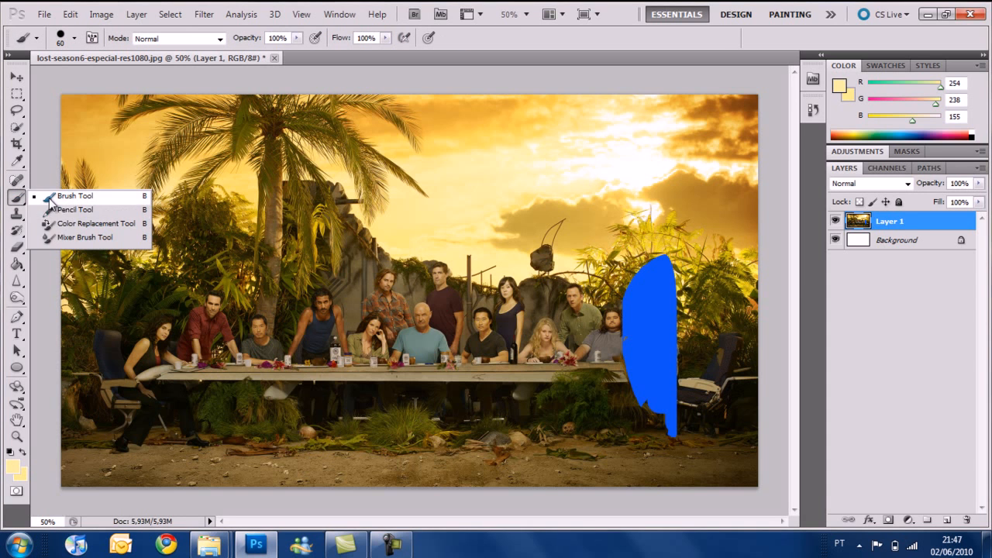
{"action": "left_click", "coordinate": [49, 200]}
{"action": "left_click_drag", "start_coordinate": [485, 143], "coordinate": [486, 226]}
{"action": "mouse_move", "coordinate": [409, 190]}
{"action": "left_mouse_down"}
{"action": "mouse_move", "coordinate": [572, 211]}
{"action": "mouse_move", "coordinate": [445, 215]}
{"action": "mouse_move", "coordinate": [465, 234]}
{"action": "mouse_move", "coordinate": [504, 243]}
{"action": "left_mouse_up"}
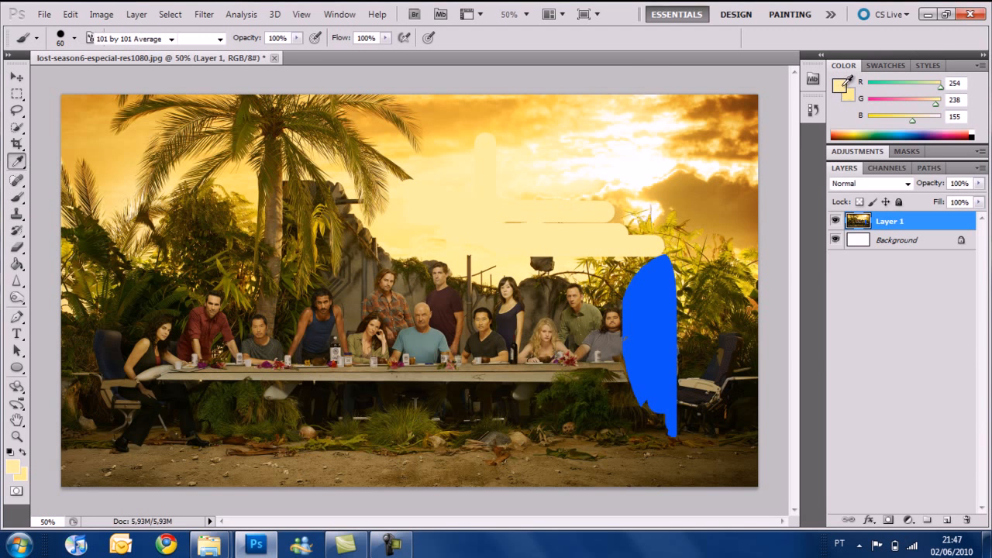
Set the foreground colour to blue (R 20, G 69, B 229) and paint a looping brush stroke across the bright sky.
{"action": "left_click", "coordinate": [843, 89]}
{"action": "left_click", "coordinate": [458, 186]}
{"action": "left_click", "coordinate": [421, 137]}
{"action": "left_click", "coordinate": [587, 109]}
{"action": "mouse_move", "coordinate": [484, 197]}
{"action": "left_mouse_down"}
{"action": "mouse_move", "coordinate": [514, 152]}
{"action": "mouse_move", "coordinate": [612, 200]}
{"action": "mouse_move", "coordinate": [678, 164]}
{"action": "left_mouse_up"}
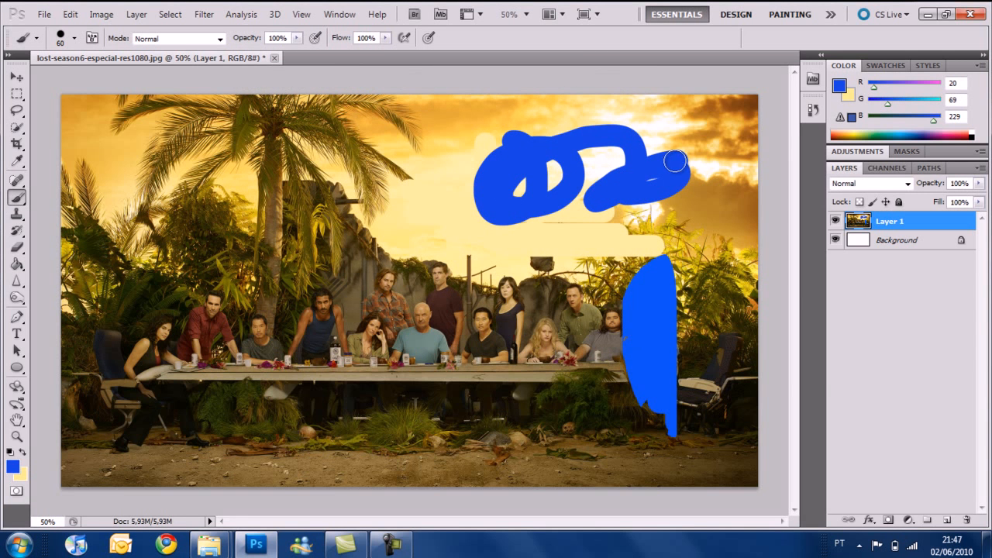
Draw a thin wavy vertical line in the sky beside the blue brush stroke with the Pencil at size 1.
{"action": "right_click", "coordinate": [15, 198]}
{"action": "left_click", "coordinate": [62, 213]}
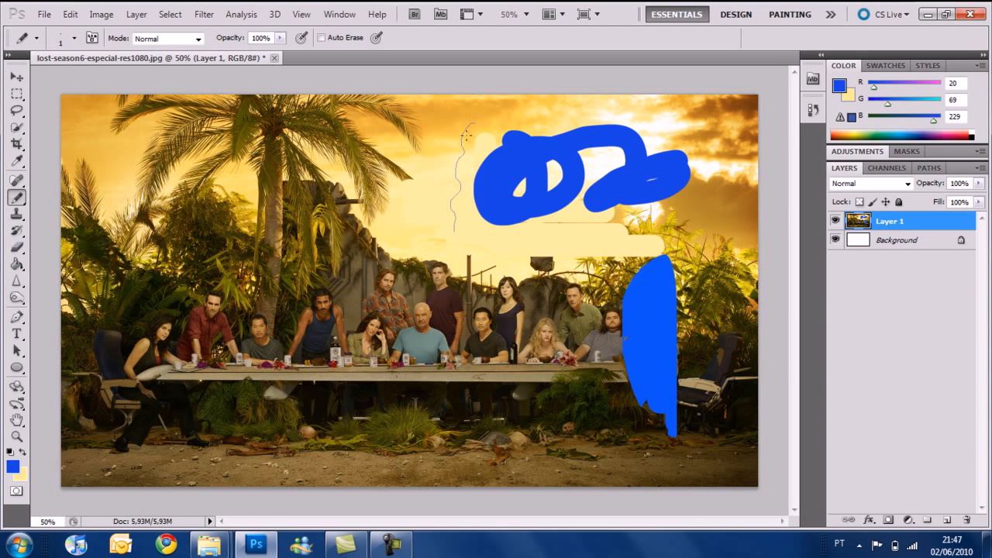
Sample the bare ground with the Clone Stamp at size 125 and clone it over the plants, debris and seated woman's leg.
{"action": "left_click", "coordinate": [15, 214]}
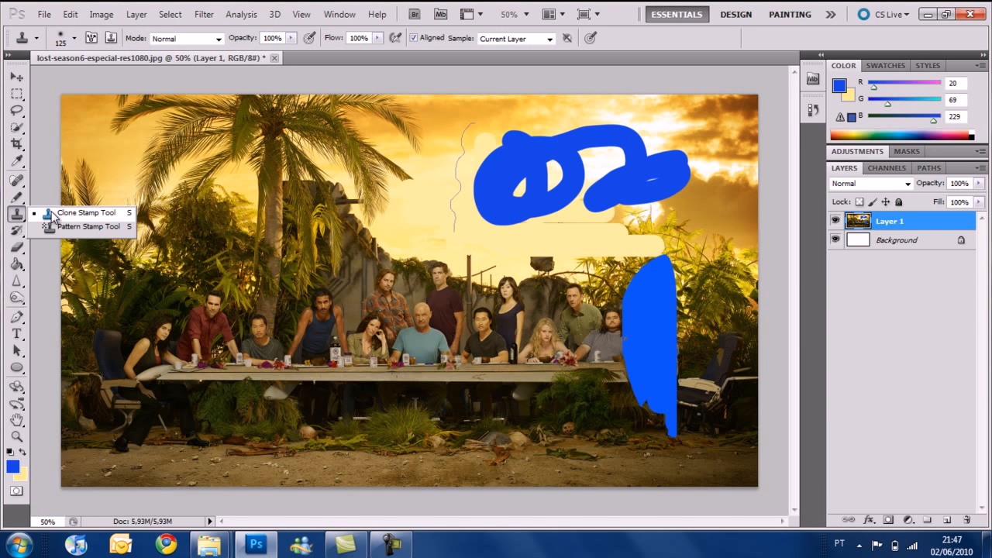
{"action": "left_click", "coordinate": [51, 213]}
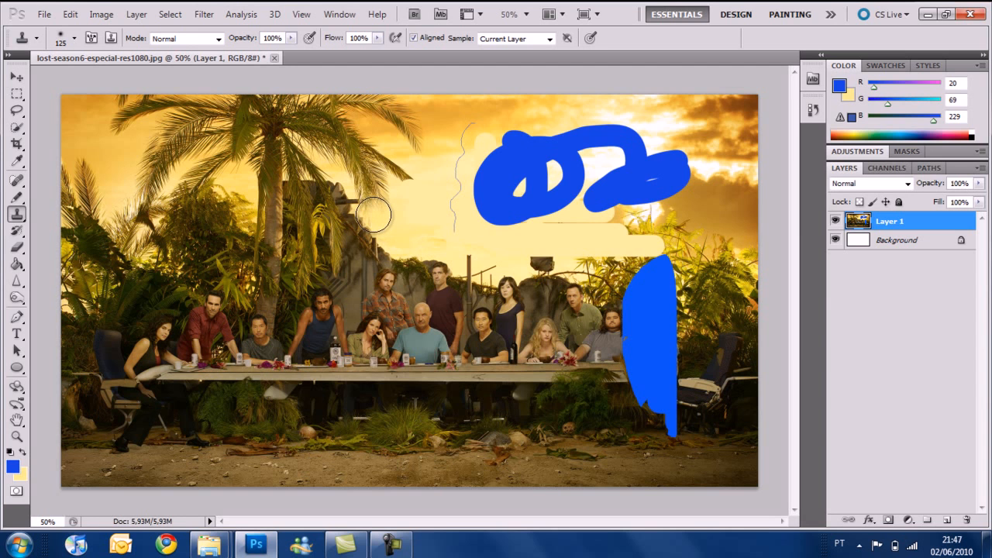
{"action": "left_click", "coordinate": [435, 259], "text": "alt"}
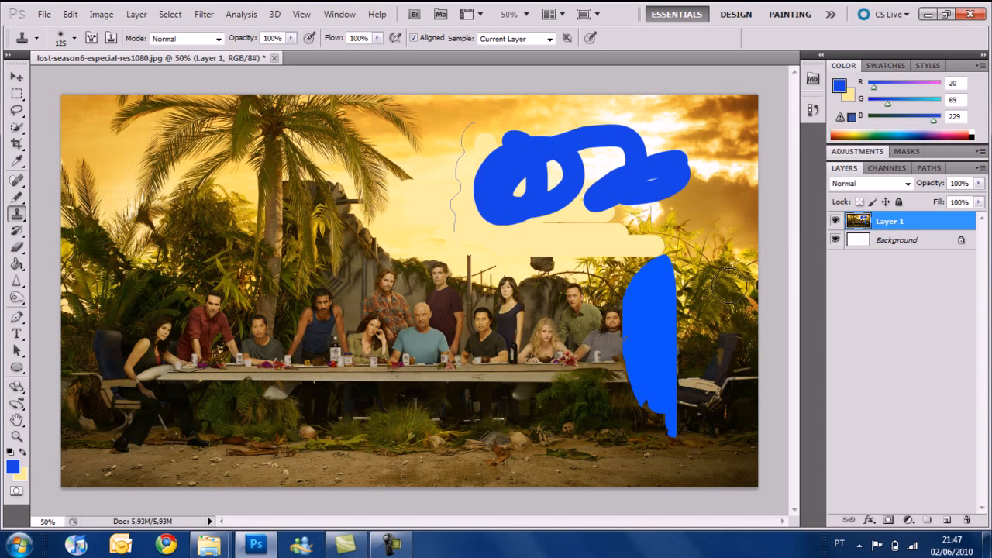
{"action": "left_click", "coordinate": [417, 462], "text": "alt"}
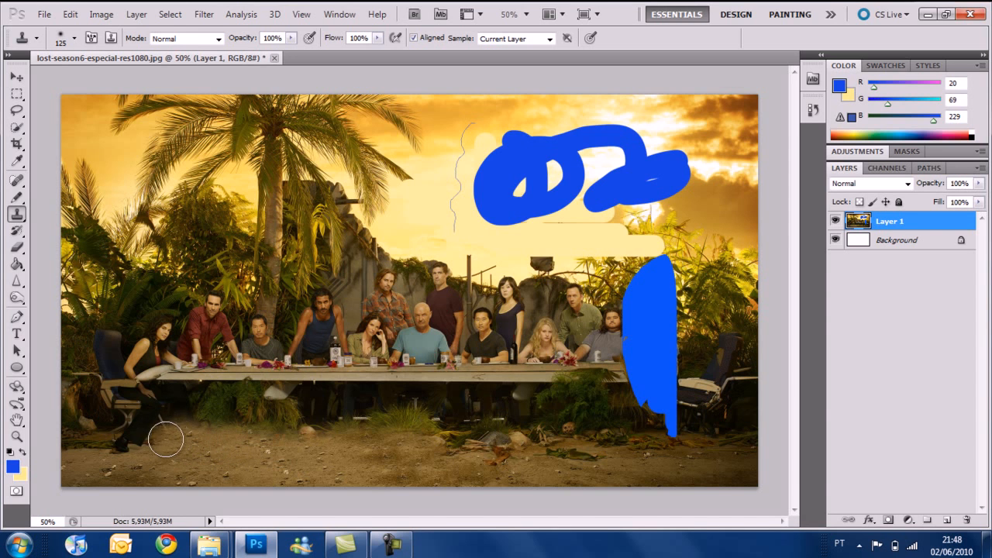
{"action": "left_click_drag", "start_coordinate": [149, 439], "coordinate": [121, 446]}
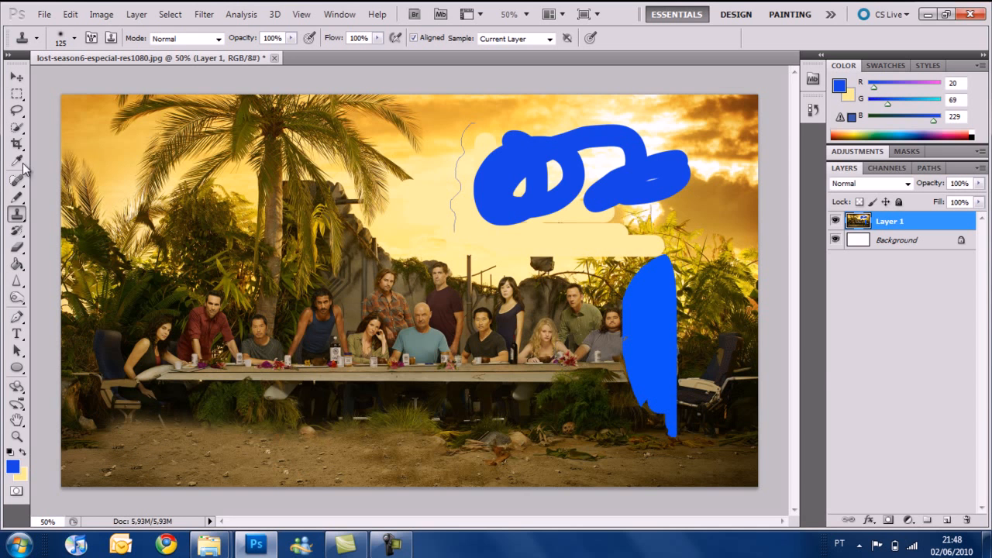
Restore the cloned ground, the painted sky and the covered man at the table's end with the History Brush at size 175.
{"action": "right_click", "coordinate": [17, 230]}
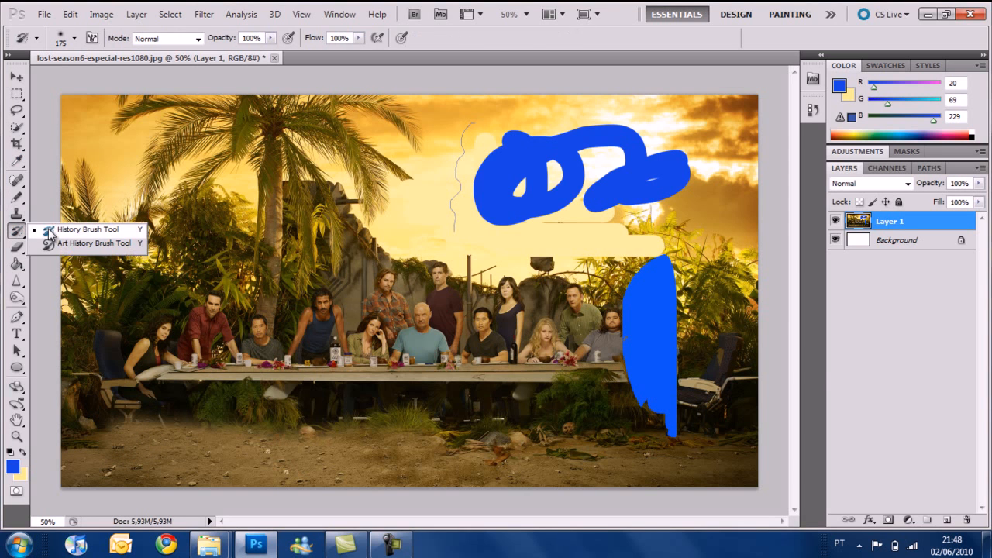
{"action": "left_click", "coordinate": [69, 226]}
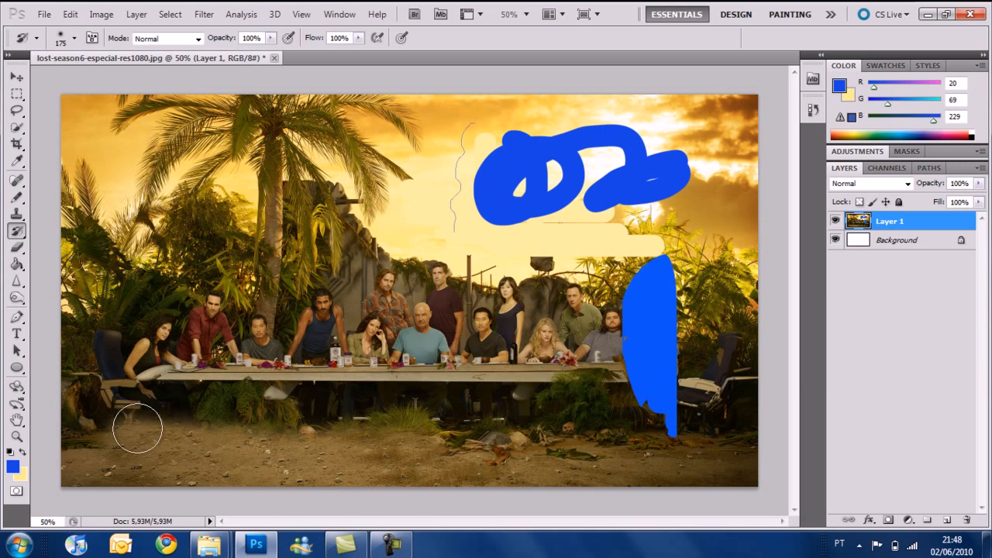
{"action": "mouse_move", "coordinate": [119, 449]}
{"action": "left_mouse_down"}
{"action": "mouse_move", "coordinate": [110, 426]}
{"action": "mouse_move", "coordinate": [368, 427]}
{"action": "mouse_move", "coordinate": [495, 454]}
{"action": "mouse_move", "coordinate": [188, 458]}
{"action": "mouse_move", "coordinate": [122, 436]}
{"action": "left_mouse_up"}
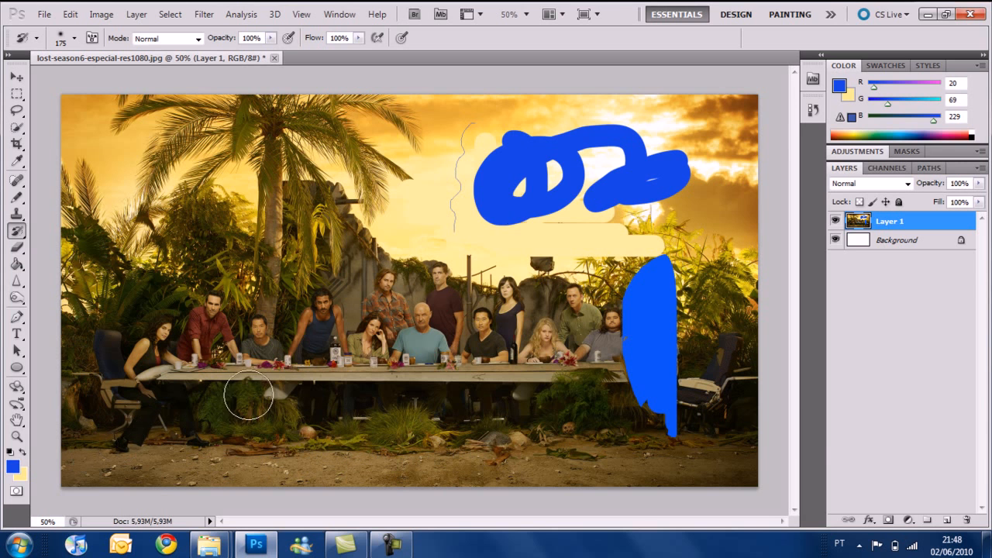
{"action": "mouse_move", "coordinate": [456, 152]}
{"action": "left_mouse_down"}
{"action": "mouse_move", "coordinate": [563, 169]}
{"action": "mouse_move", "coordinate": [643, 106]}
{"action": "mouse_move", "coordinate": [527, 142]}
{"action": "mouse_move", "coordinate": [589, 210]}
{"action": "mouse_move", "coordinate": [597, 248]}
{"action": "mouse_move", "coordinate": [647, 268]}
{"action": "mouse_move", "coordinate": [686, 426]}
{"action": "mouse_move", "coordinate": [632, 387]}
{"action": "mouse_move", "coordinate": [627, 298]}
{"action": "left_mouse_up"}
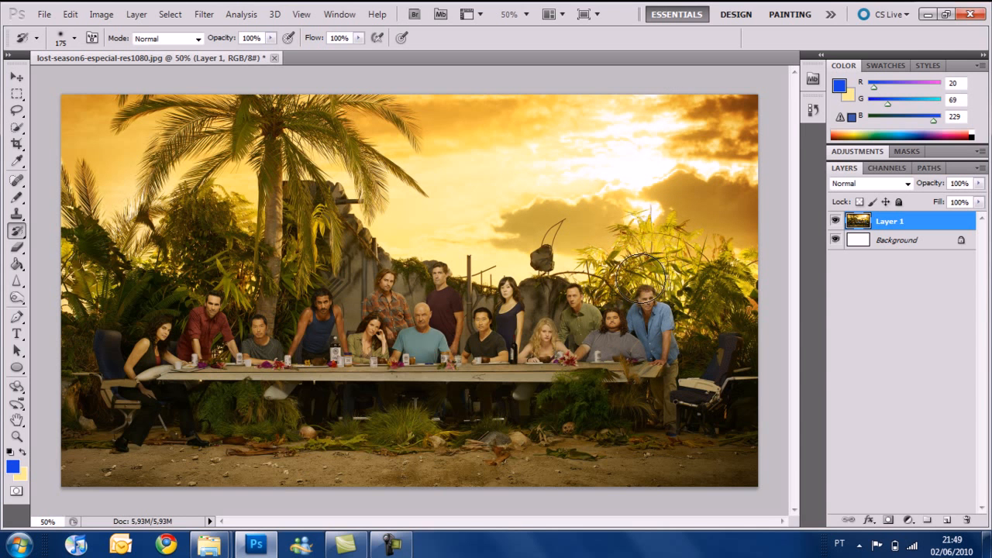
Erase a large patch of sky and the heads beneath it with the Eraser at size 125.
{"action": "left_click", "coordinate": [19, 248]}
{"action": "left_click", "coordinate": [63, 246]}
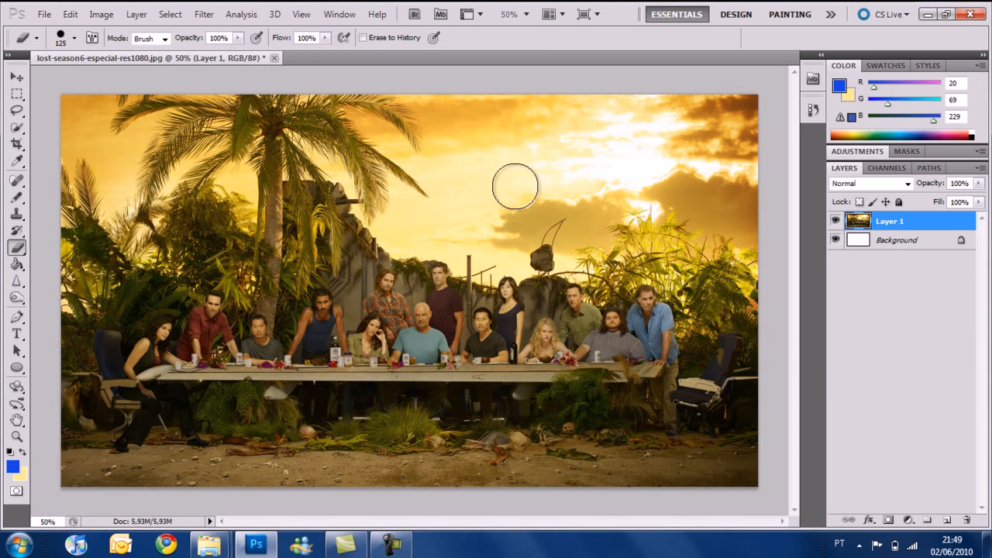
{"action": "mouse_move", "coordinate": [470, 166]}
{"action": "left_mouse_down"}
{"action": "mouse_move", "coordinate": [651, 168]}
{"action": "mouse_move", "coordinate": [640, 182]}
{"action": "mouse_move", "coordinate": [560, 182]}
{"action": "mouse_move", "coordinate": [481, 218]}
{"action": "mouse_move", "coordinate": [476, 190]}
{"action": "mouse_move", "coordinate": [527, 171]}
{"action": "mouse_move", "coordinate": [472, 195]}
{"action": "mouse_move", "coordinate": [477, 233]}
{"action": "mouse_move", "coordinate": [613, 248]}
{"action": "left_mouse_up"}
Fill the erased white patch with the blue foreground colour using the Paint Bucket at tolerance 32.
{"action": "left_click", "coordinate": [17, 265]}
{"action": "right_click", "coordinate": [17, 265]}
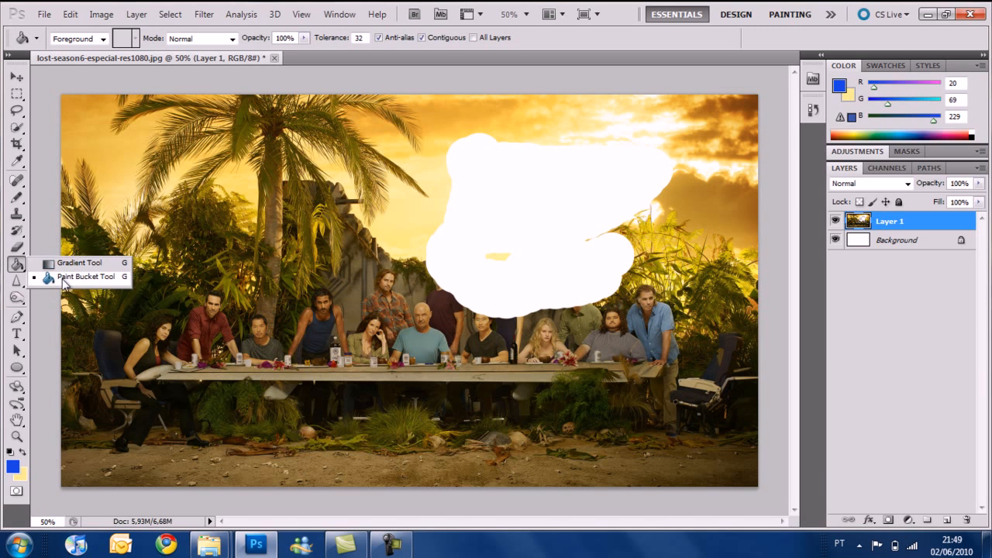
{"action": "left_click", "coordinate": [64, 279]}
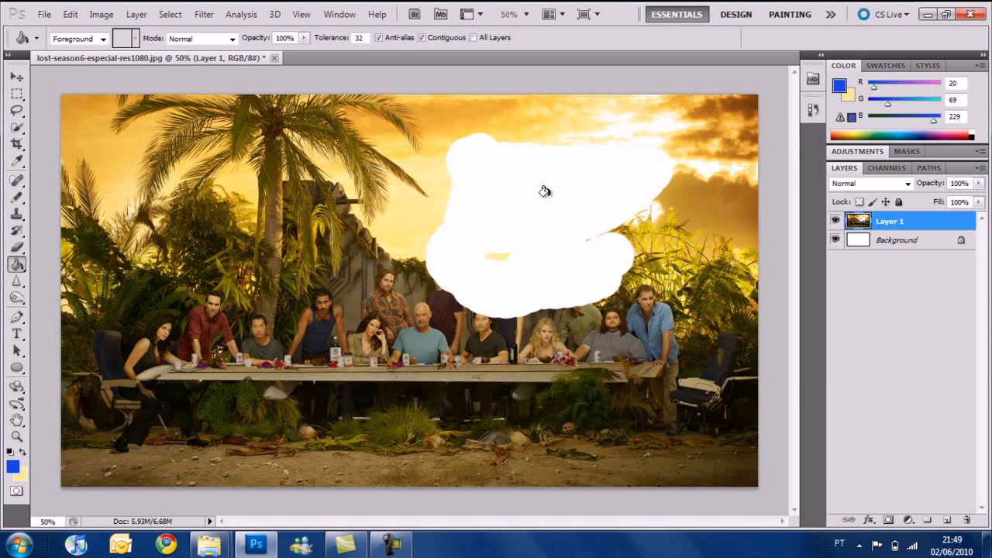
{"action": "left_click", "coordinate": [505, 184]}
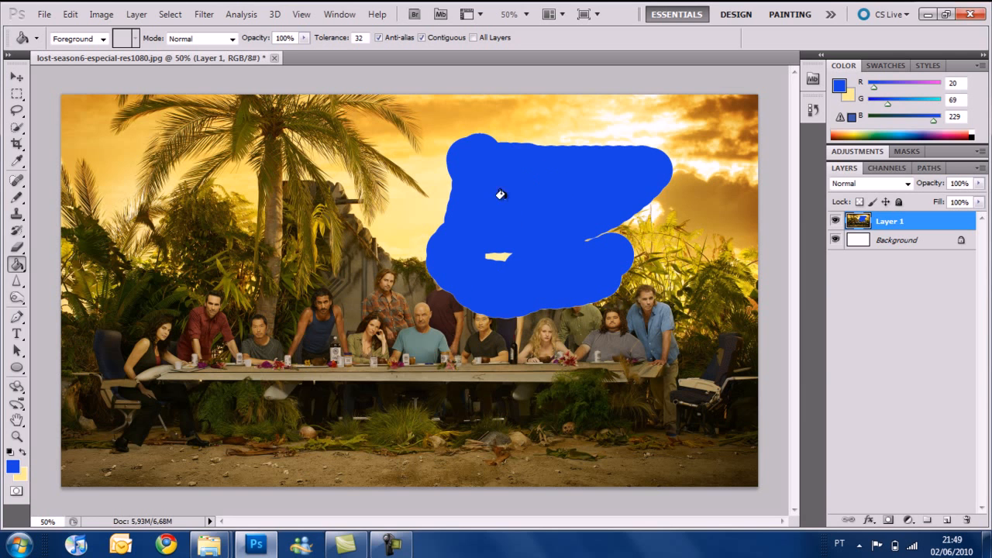
Blur the faces of the men in the dark red shirt and blue tank top with the Blur tool at 50% strength.
{"action": "left_click", "coordinate": [15, 265]}
{"action": "left_click", "coordinate": [11, 265]}
{"action": "left_click", "coordinate": [17, 283]}
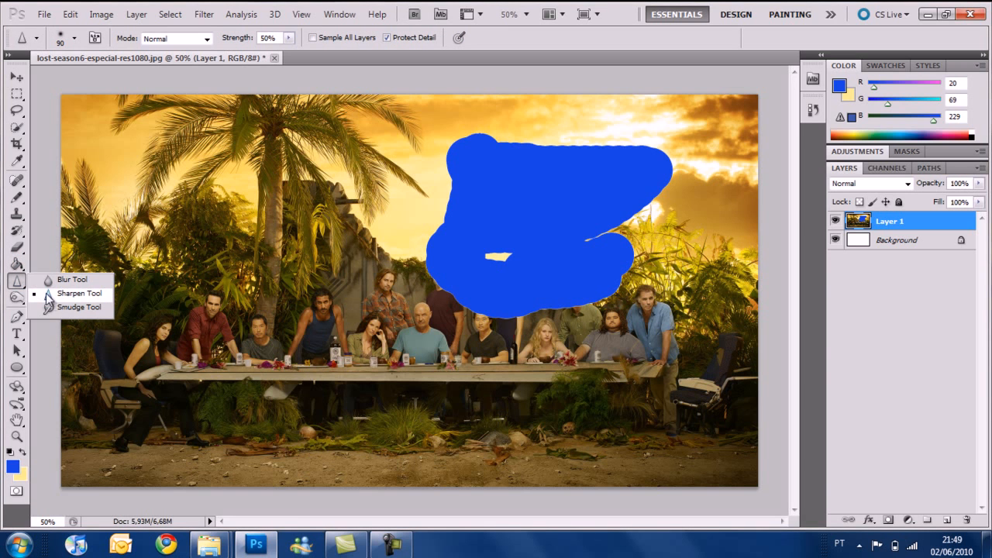
{"action": "left_click", "coordinate": [48, 279]}
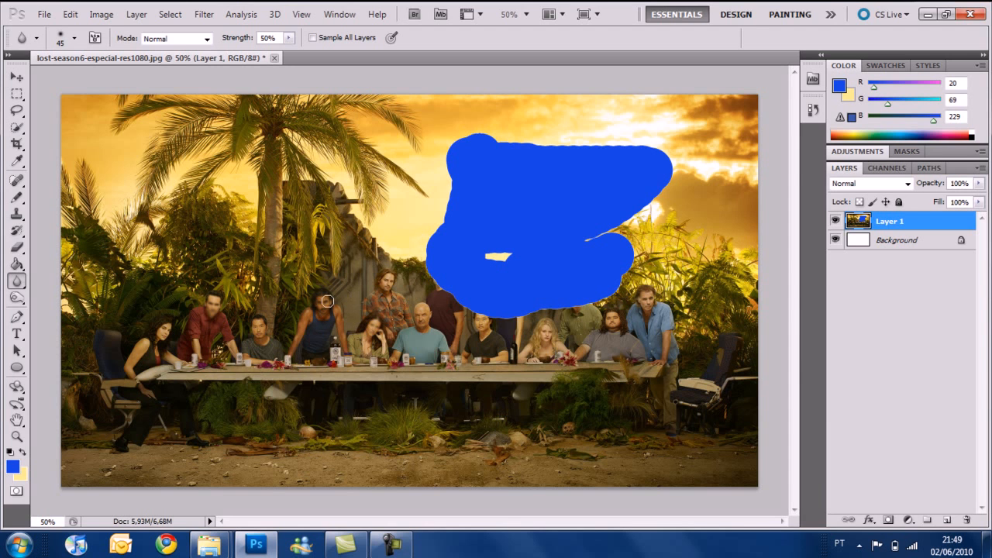
Sharpen the same two men's faces with the Sharpen tool at size 90 and 50% strength.
{"action": "left_click", "coordinate": [17, 280]}
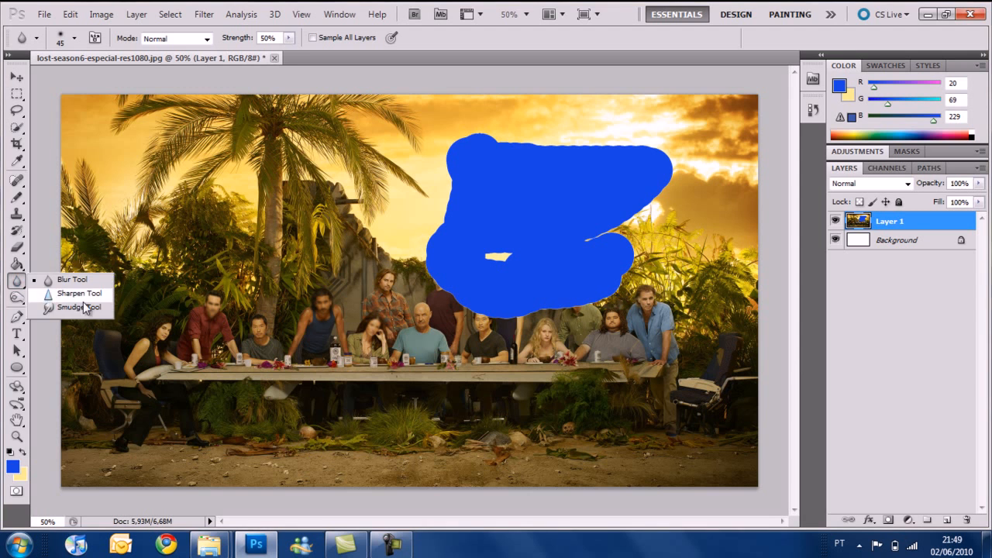
{"action": "left_click", "coordinate": [73, 290]}
{"action": "mouse_move", "coordinate": [211, 309]}
{"action": "left_mouse_down"}
{"action": "mouse_move", "coordinate": [213, 291]}
{"action": "mouse_move", "coordinate": [212, 303]}
{"action": "left_mouse_up"}
{"action": "mouse_move", "coordinate": [316, 306]}
{"action": "left_mouse_down"}
{"action": "mouse_move", "coordinate": [359, 312]}
{"action": "mouse_move", "coordinate": [368, 340]}
{"action": "mouse_move", "coordinate": [371, 327]}
{"action": "mouse_move", "coordinate": [323, 304]}
{"action": "left_mouse_up"}
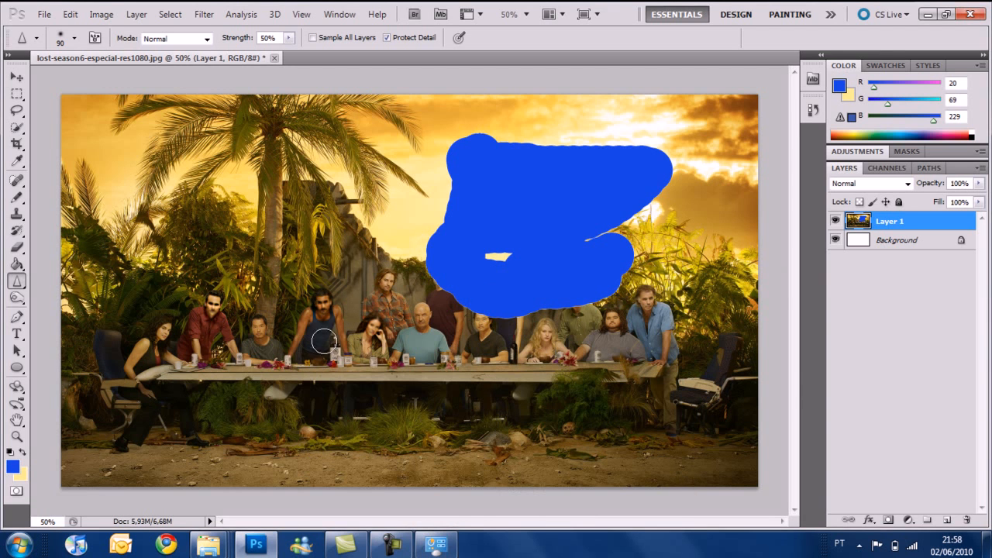
Lighten the face of the man in the blue tank top with the Dodge tool, using Midtones and 50% exposure.
{"action": "right_click", "coordinate": [17, 288]}
{"action": "left_click", "coordinate": [13, 288]}
{"action": "left_click", "coordinate": [16, 299]}
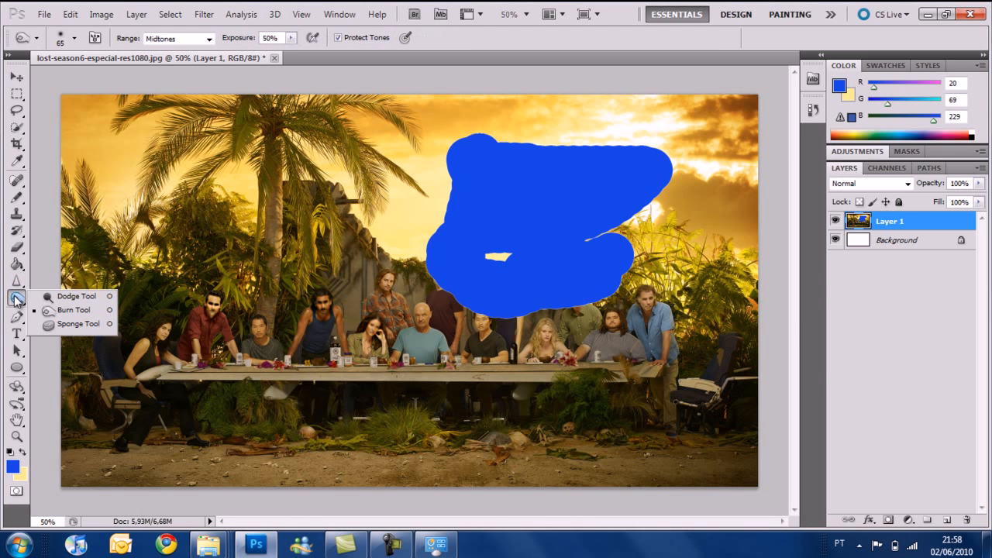
{"action": "left_click", "coordinate": [74, 298]}
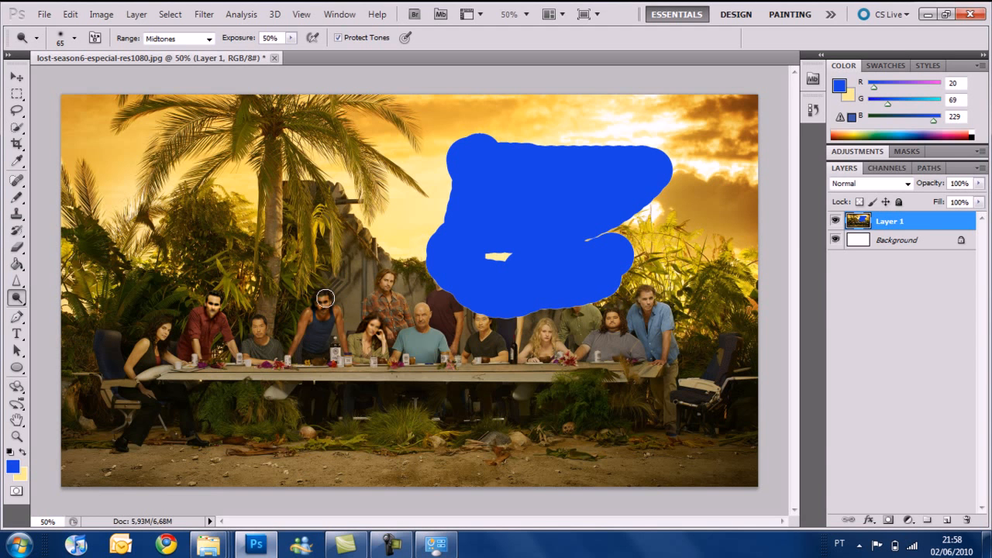
{"action": "mouse_move", "coordinate": [323, 301]}
{"action": "left_mouse_down"}
{"action": "mouse_move", "coordinate": [302, 312]}
{"action": "mouse_move", "coordinate": [291, 350]}
{"action": "mouse_move", "coordinate": [314, 314]}
{"action": "mouse_move", "coordinate": [341, 326]}
{"action": "mouse_move", "coordinate": [344, 341]}
{"action": "mouse_move", "coordinate": [328, 295]}
{"action": "left_mouse_up"}
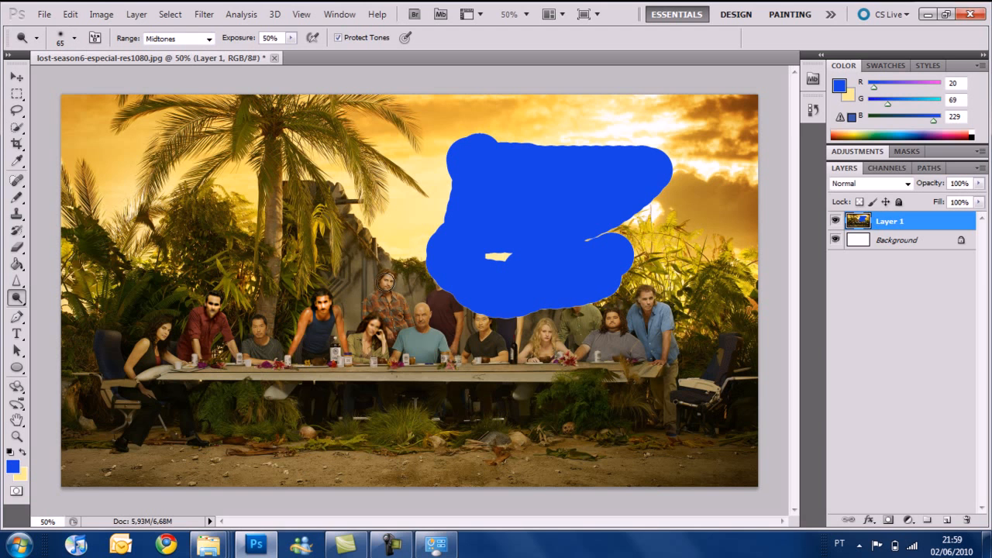
Darken the face of the man in the blue tank top with the Burn tool at 50% exposure.
{"action": "left_click", "coordinate": [17, 298]}
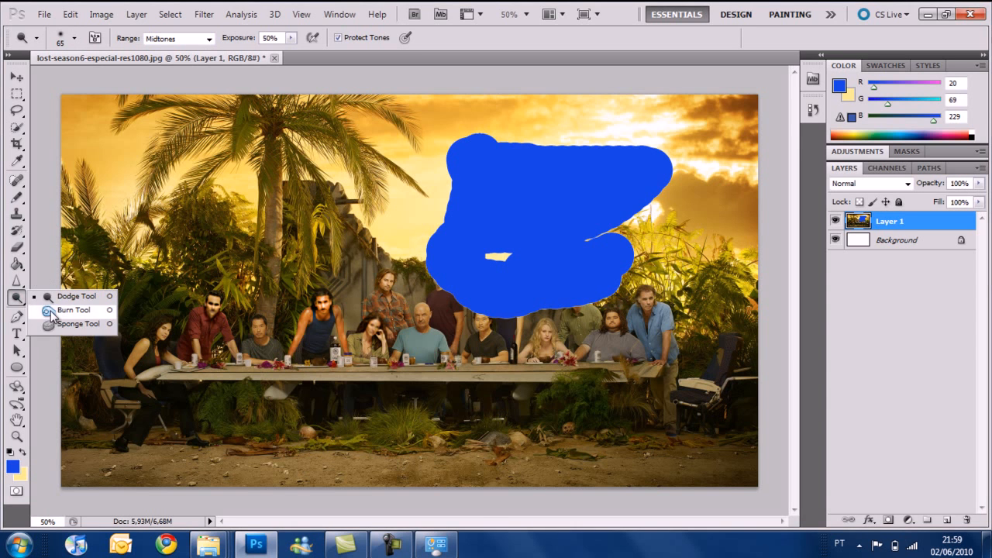
{"action": "left_click", "coordinate": [54, 313]}
{"action": "left_click_drag", "start_coordinate": [324, 300], "coordinate": [324, 305]}
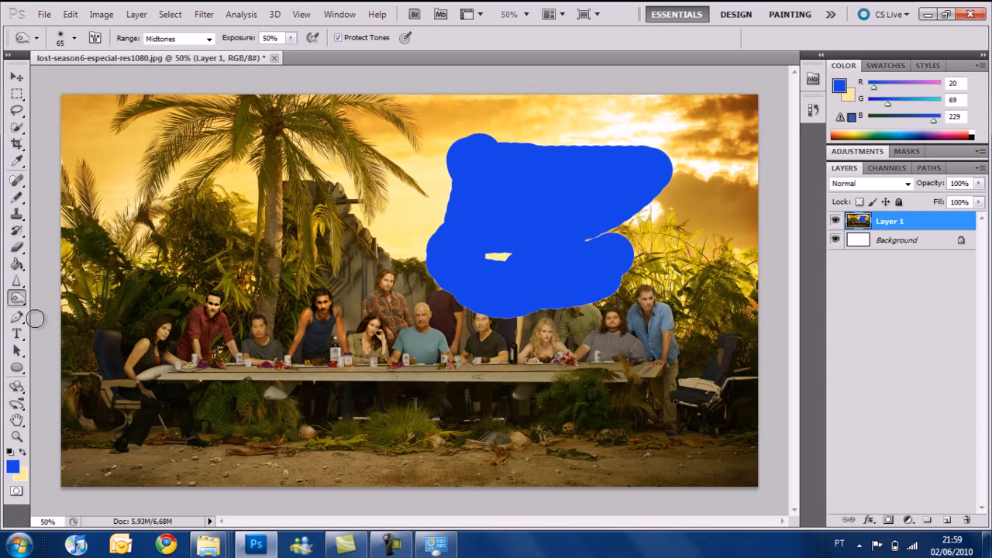
{"action": "mouse_move", "coordinate": [17, 318]}
{"action": "left_mouse_down"}
{"action": "mouse_move", "coordinate": [39, 319]}
{"action": "mouse_move", "coordinate": [16, 324]}
{"action": "left_mouse_up"}
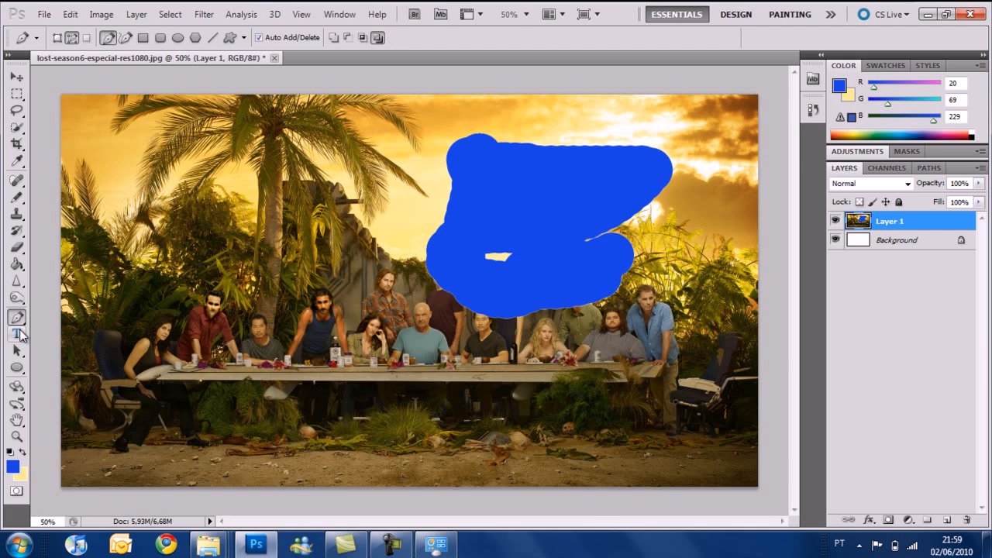
{"action": "left_click_drag", "start_coordinate": [20, 335], "coordinate": [46, 333]}
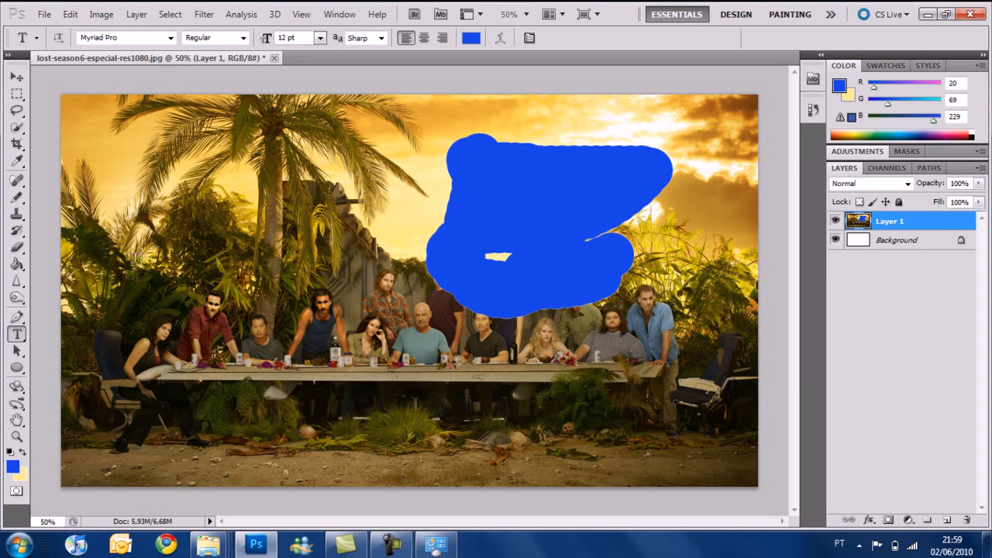
{"action": "left_click_drag", "start_coordinate": [135, 243], "coordinate": [285, 307]}
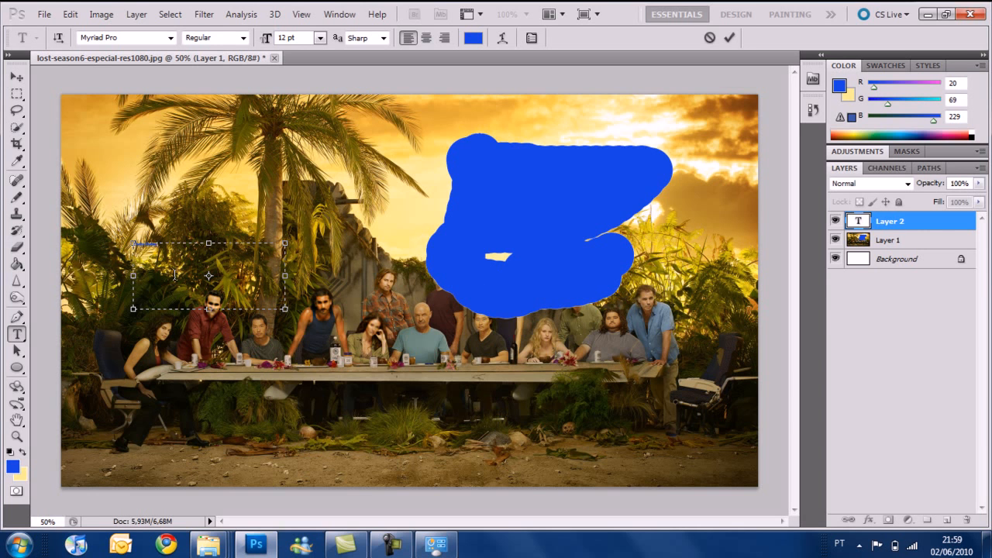
{"action": "left_click_drag", "start_coordinate": [177, 242], "coordinate": [120, 244]}
{"action": "left_click", "coordinate": [17, 351]}
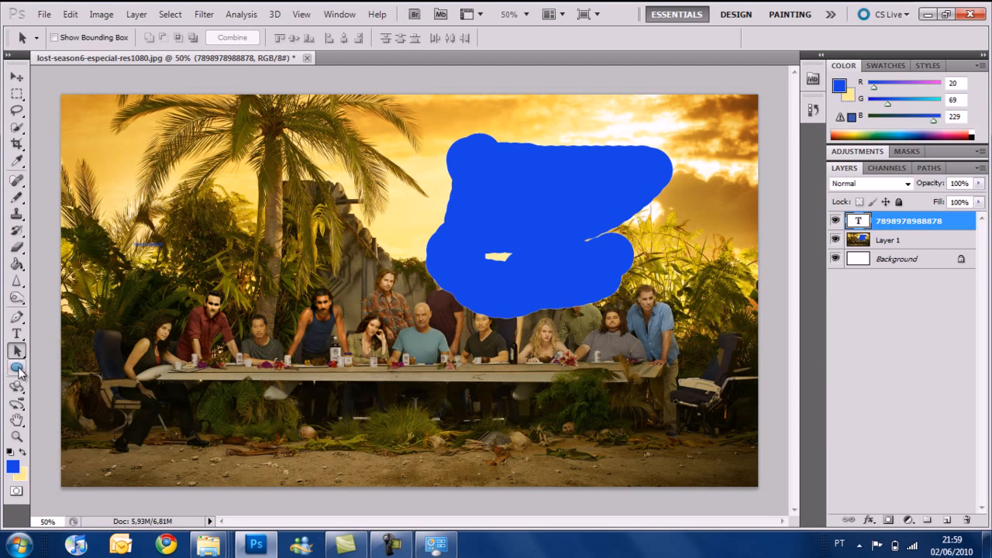
Draw a blue, nearly square rectangle shape over the palm trunk and the foliage beside it.
{"action": "left_click", "coordinate": [18, 370]}
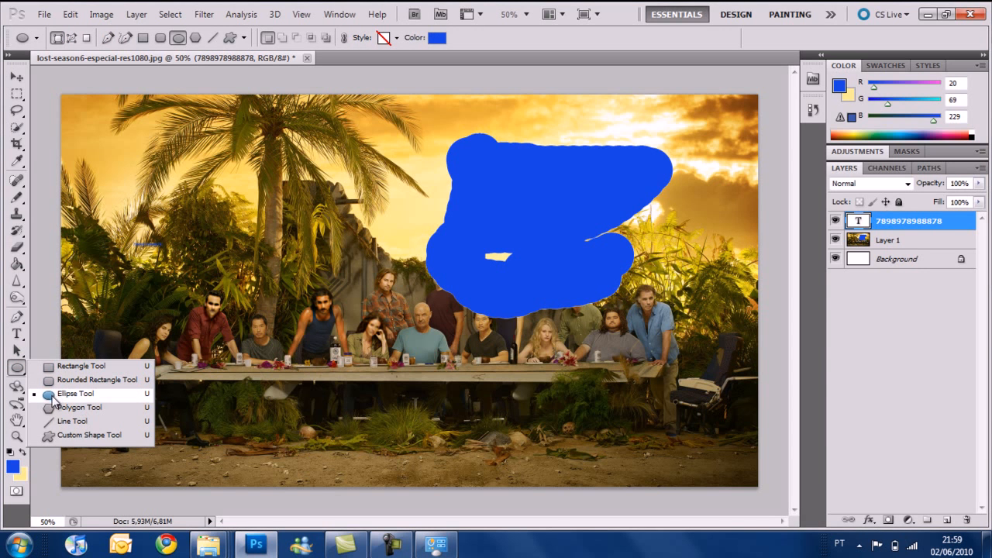
{"action": "left_click", "coordinate": [79, 366]}
{"action": "left_click_drag", "start_coordinate": [162, 177], "coordinate": [285, 307]}
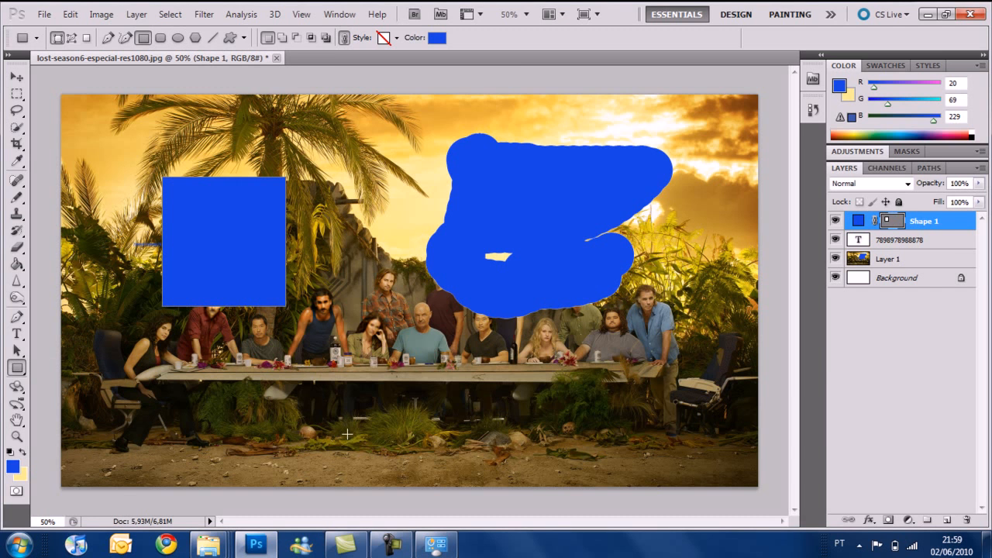
Draw a blue ellipse shape over the table edge and the plants below it, left of centre.
{"action": "right_click", "coordinate": [17, 367]}
{"action": "left_click", "coordinate": [78, 395]}
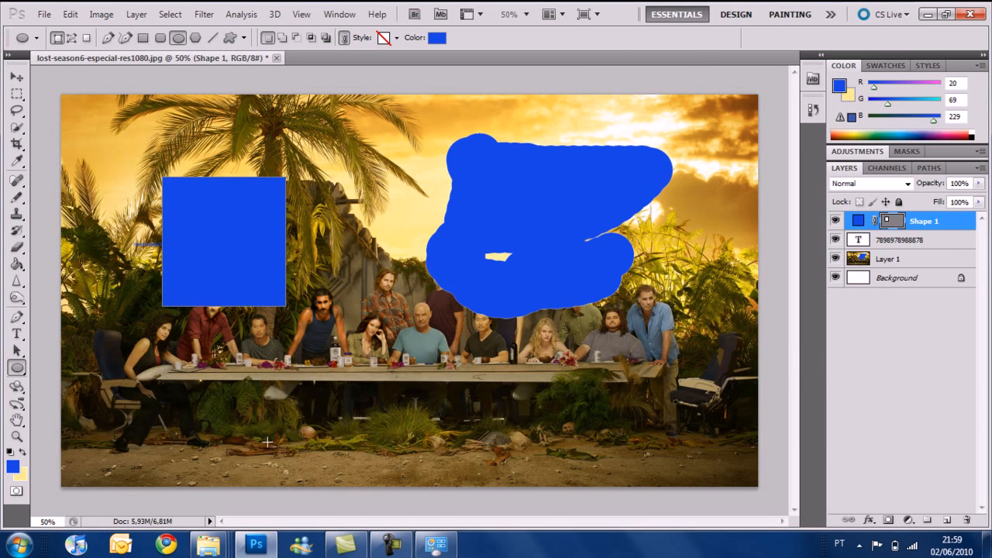
{"action": "left_click_drag", "start_coordinate": [311, 388], "coordinate": [388, 344]}
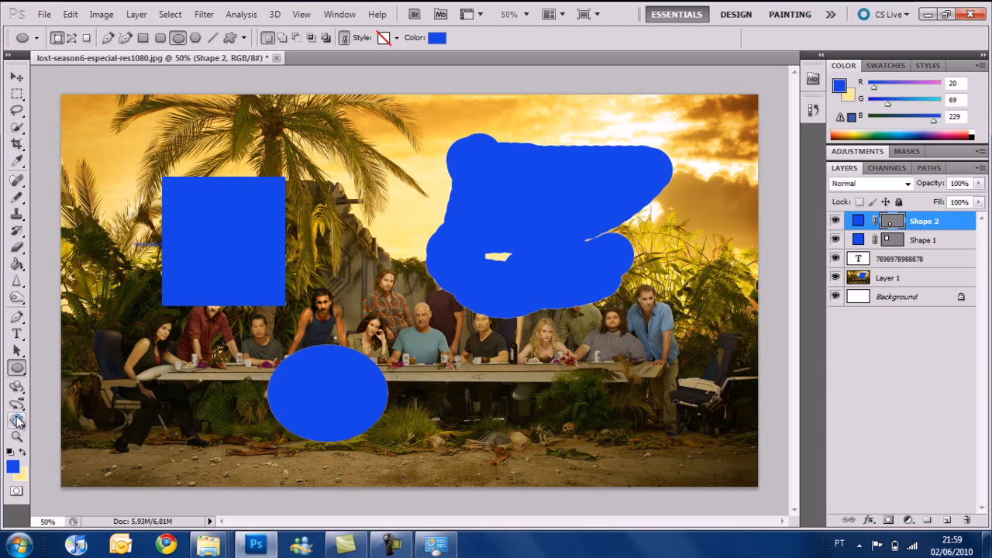
Zoom in on the photo's centre to 66.67% and zoom back out to 50% with the Zoom tool.
{"action": "left_click", "coordinate": [17, 438]}
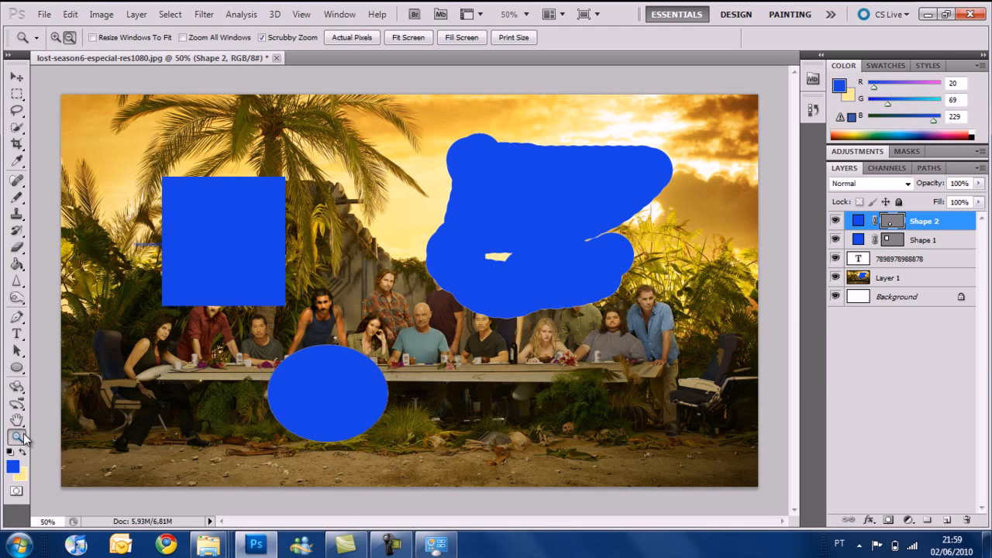
{"action": "left_click", "coordinate": [108, 406]}
{"action": "left_click", "coordinate": [56, 38]}
{"action": "left_click", "coordinate": [369, 258]}
{"action": "left_click", "coordinate": [369, 259]}
{"action": "right_click", "coordinate": [368, 258]}
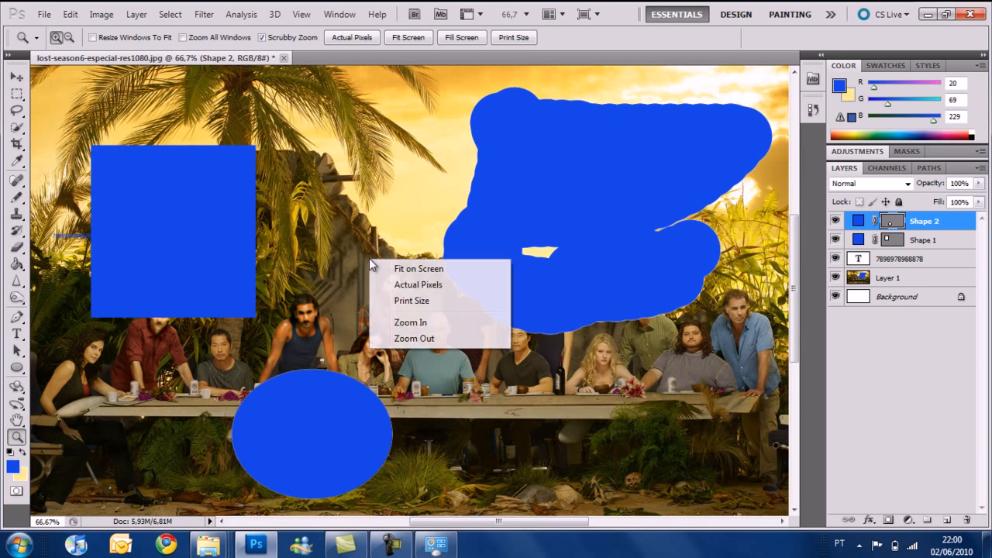
{"action": "left_click", "coordinate": [303, 260]}
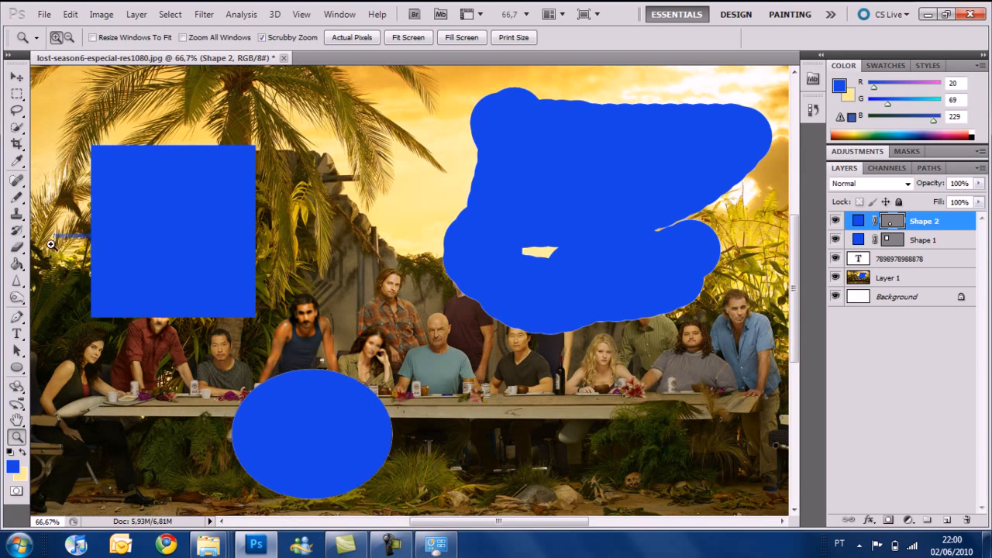
{"action": "left_click", "coordinate": [69, 38]}
{"action": "left_click", "coordinate": [170, 155]}
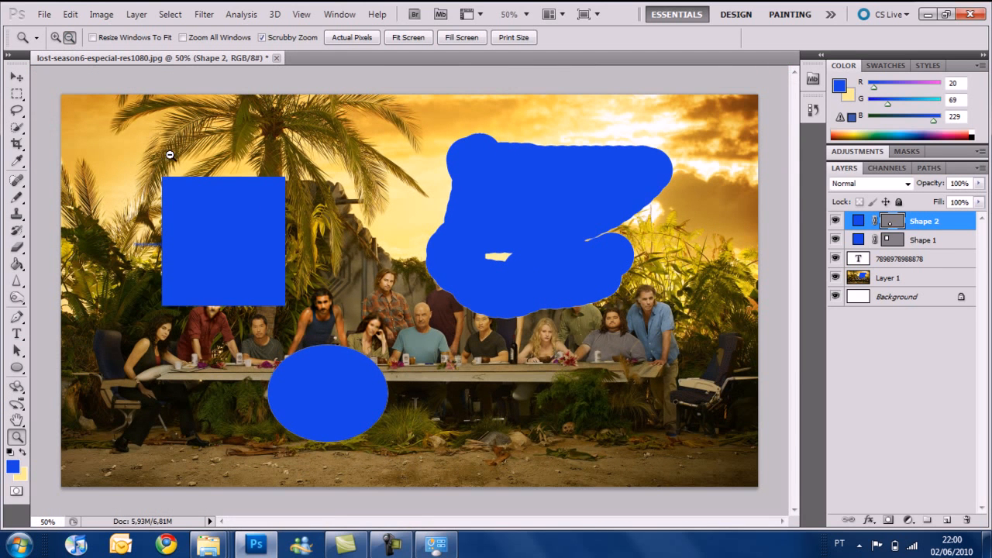